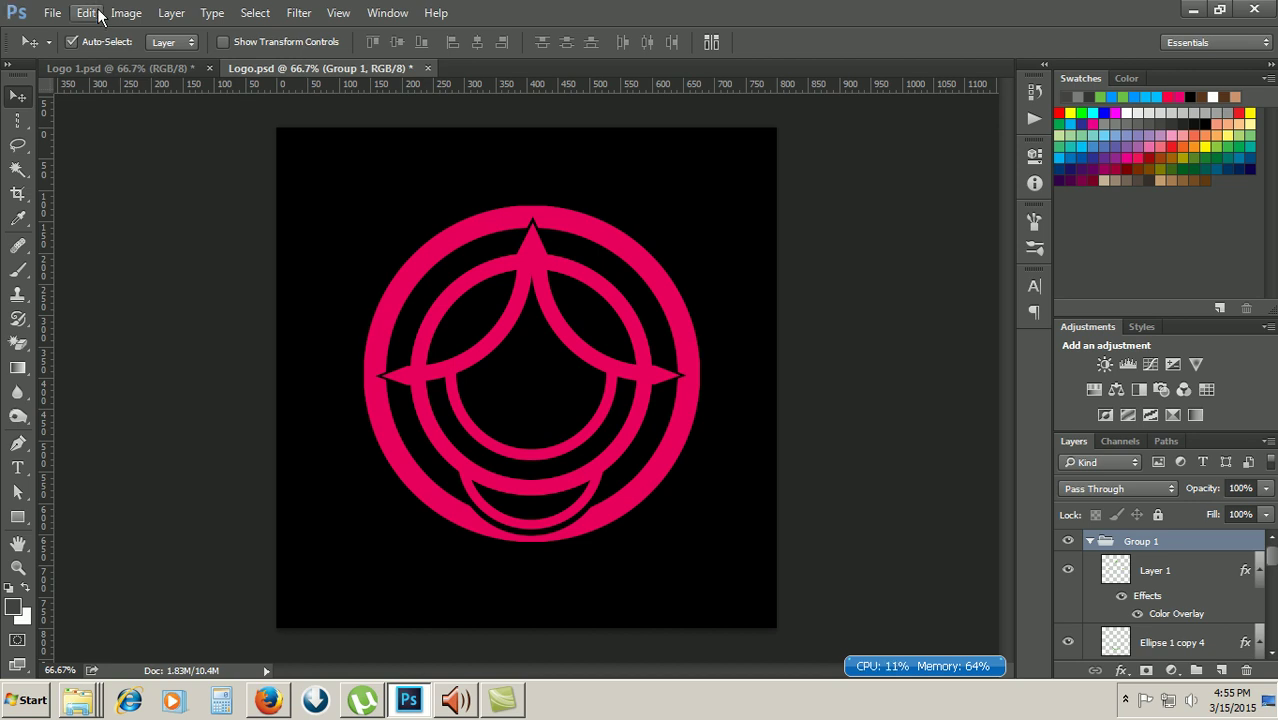
Step: Switch to the Logo 1.psd document to view the reference logo
click(115, 70)
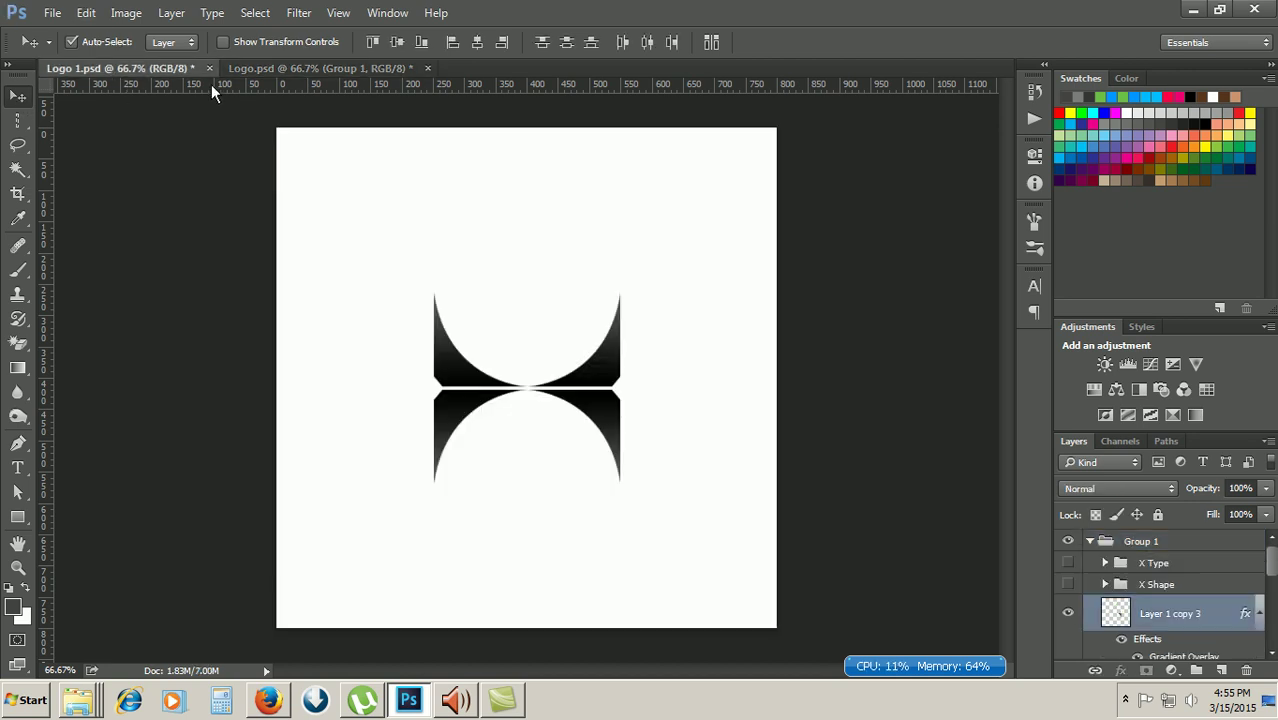
click(275, 67)
click(166, 69)
key(ctrl)
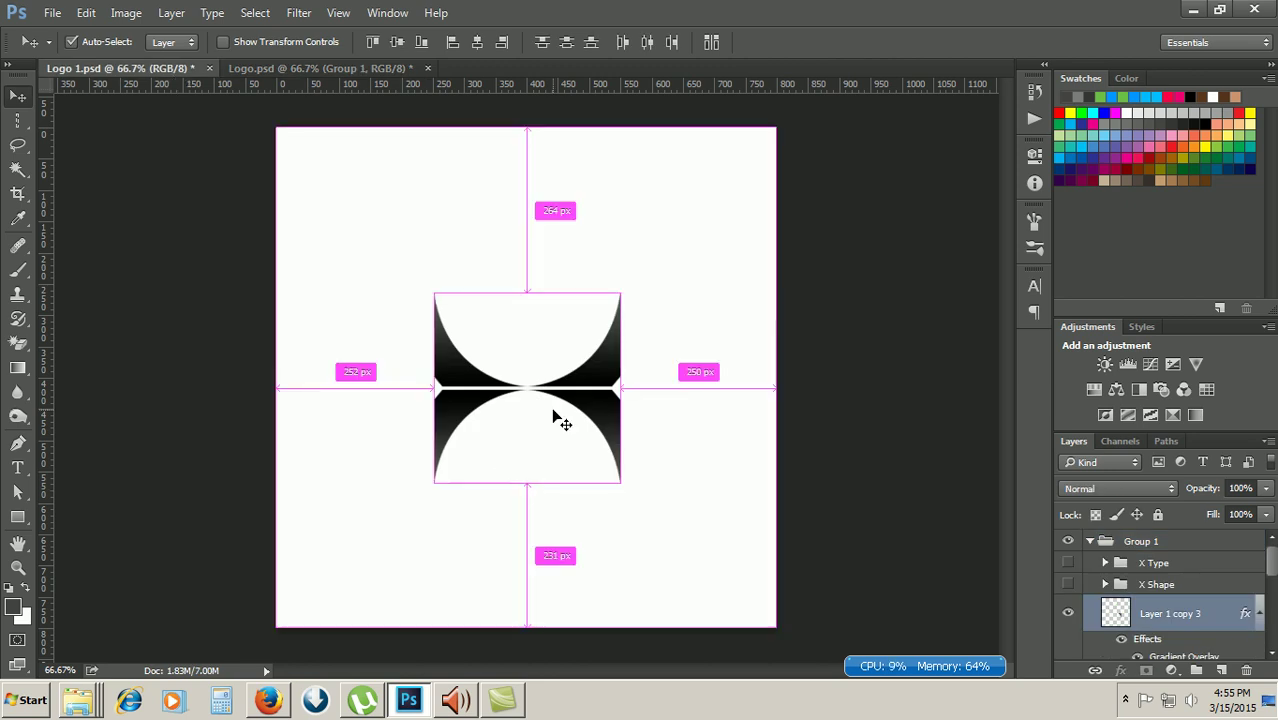
Step: Create a new document 800 × 800 pixels at a resolution of 300 pixels/inch with a white background
key(ctrl+n)
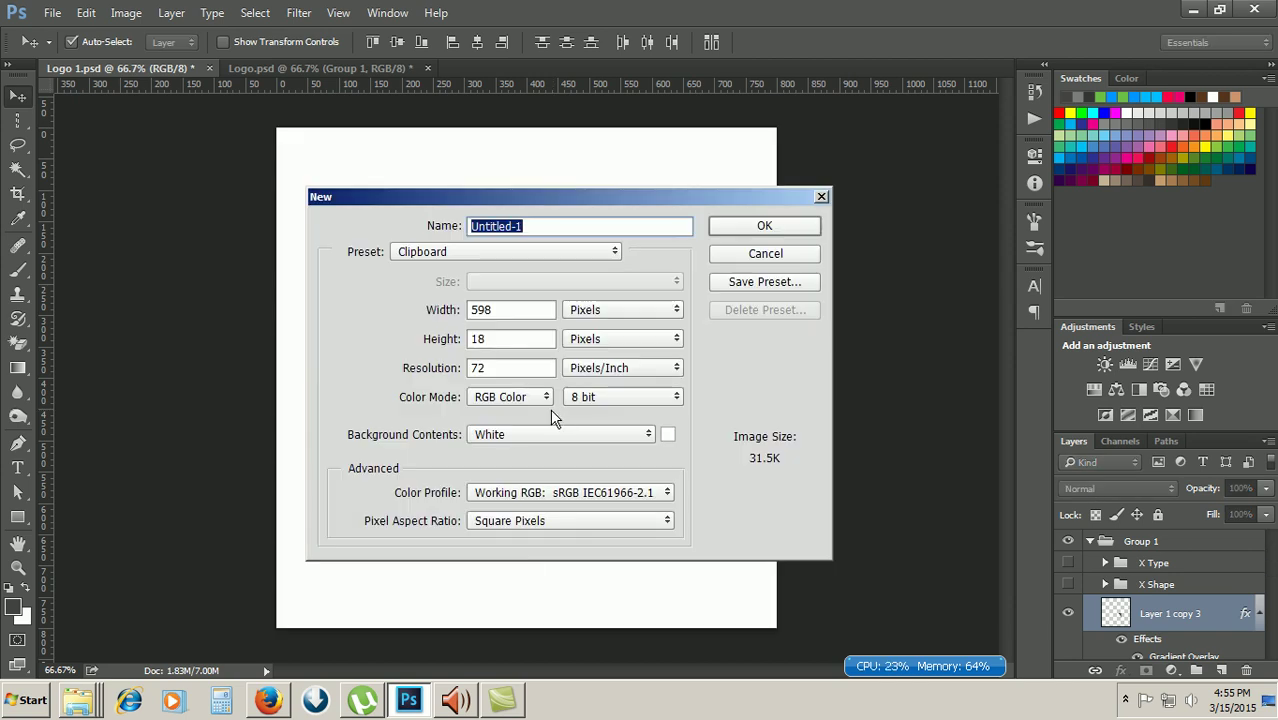
double_click(517, 317)
text(800)
key(Tab)
text(800)
key(Tab)
key(Tab)
text(300)
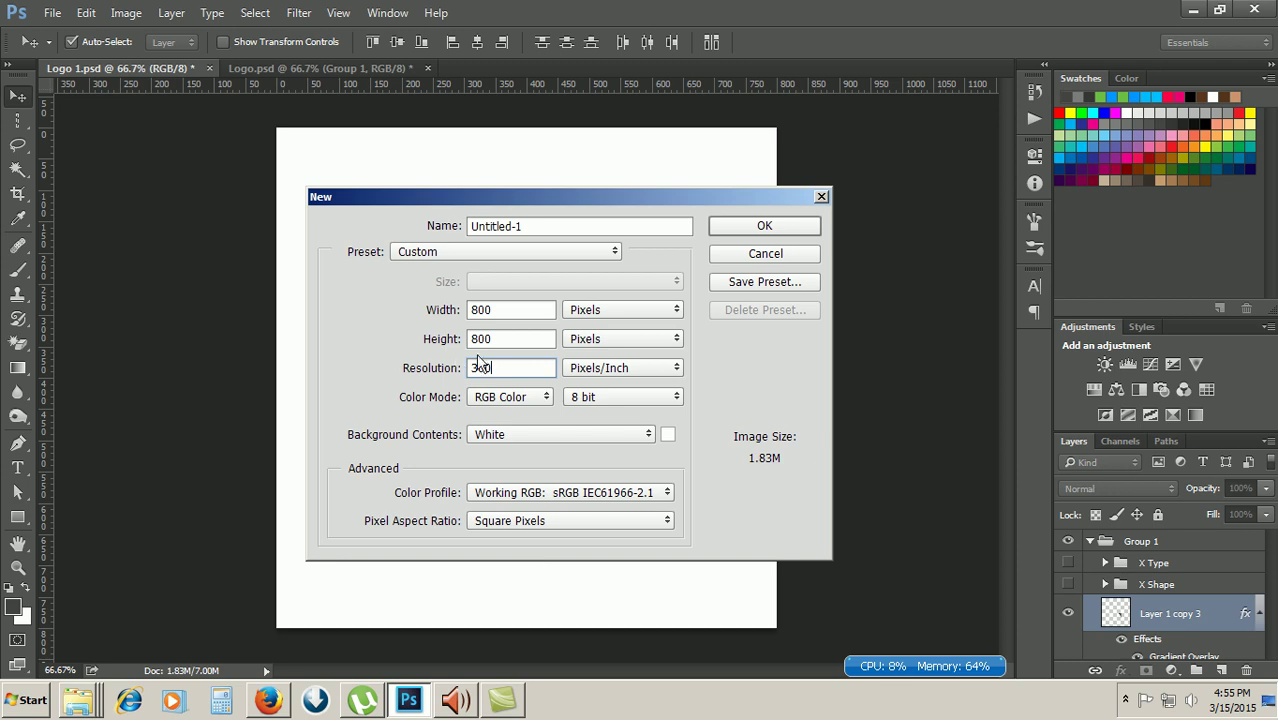
click(780, 220)
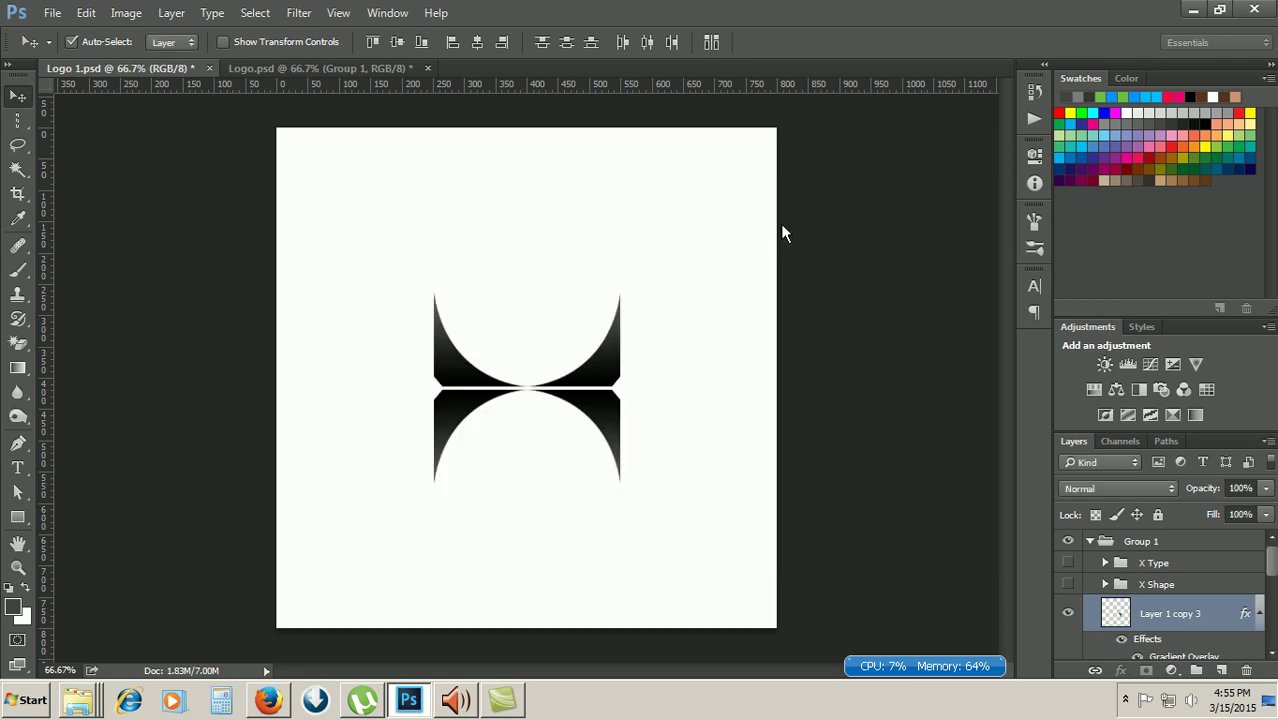
Step: Unlock the Background of the new document so it becomes a regular layer
key(ctrl+plus)
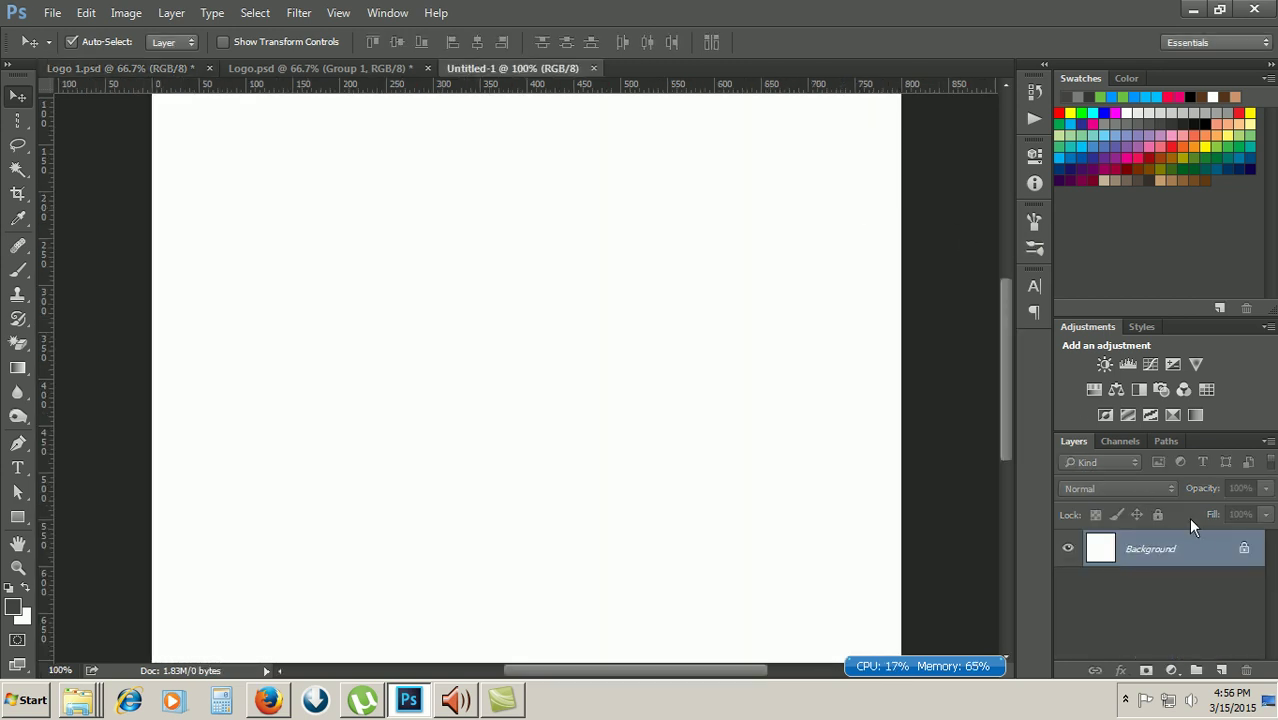
click(1244, 548)
key(ctrl+minus)
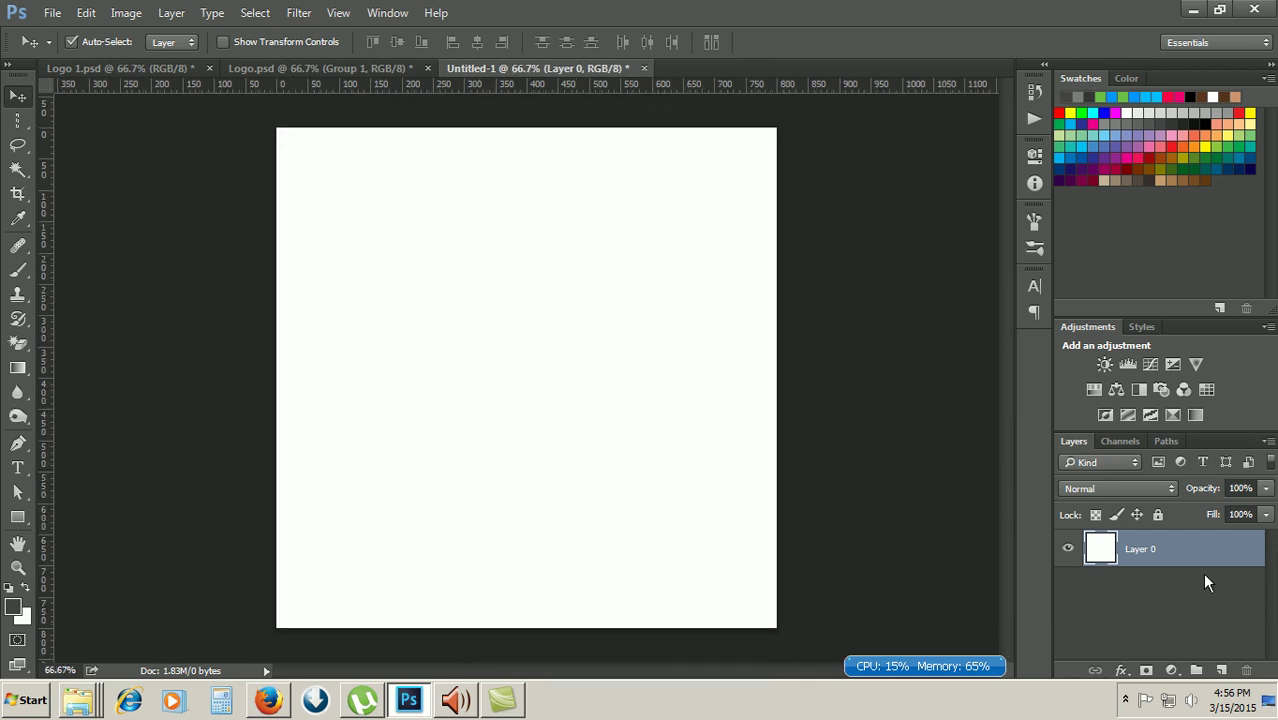
Step: In Logo 1.psd, hide every copy of the curved corner shape except Layer 1 and examine that single piece
click(168, 64)
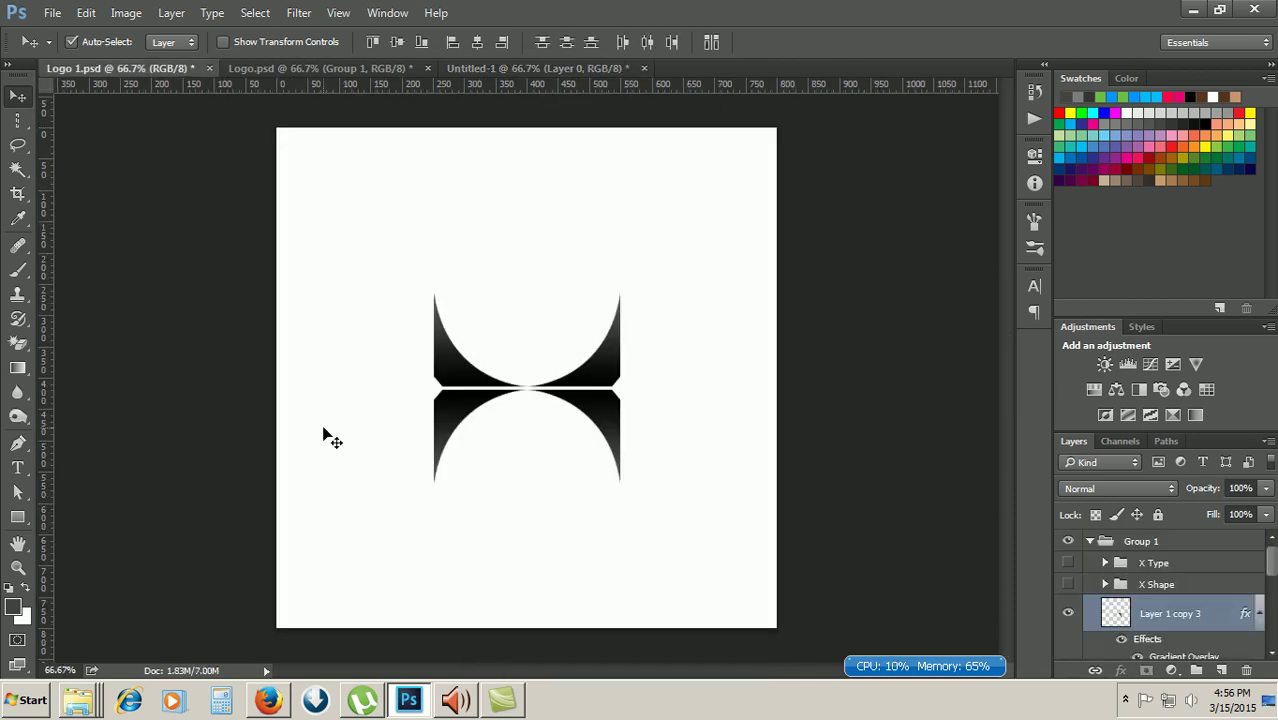
click(1068, 613)
scroll(1072, 650, down, 1)
scroll(1074, 655, down, 1)
click(1068, 606)
scroll(1070, 615, down, 3)
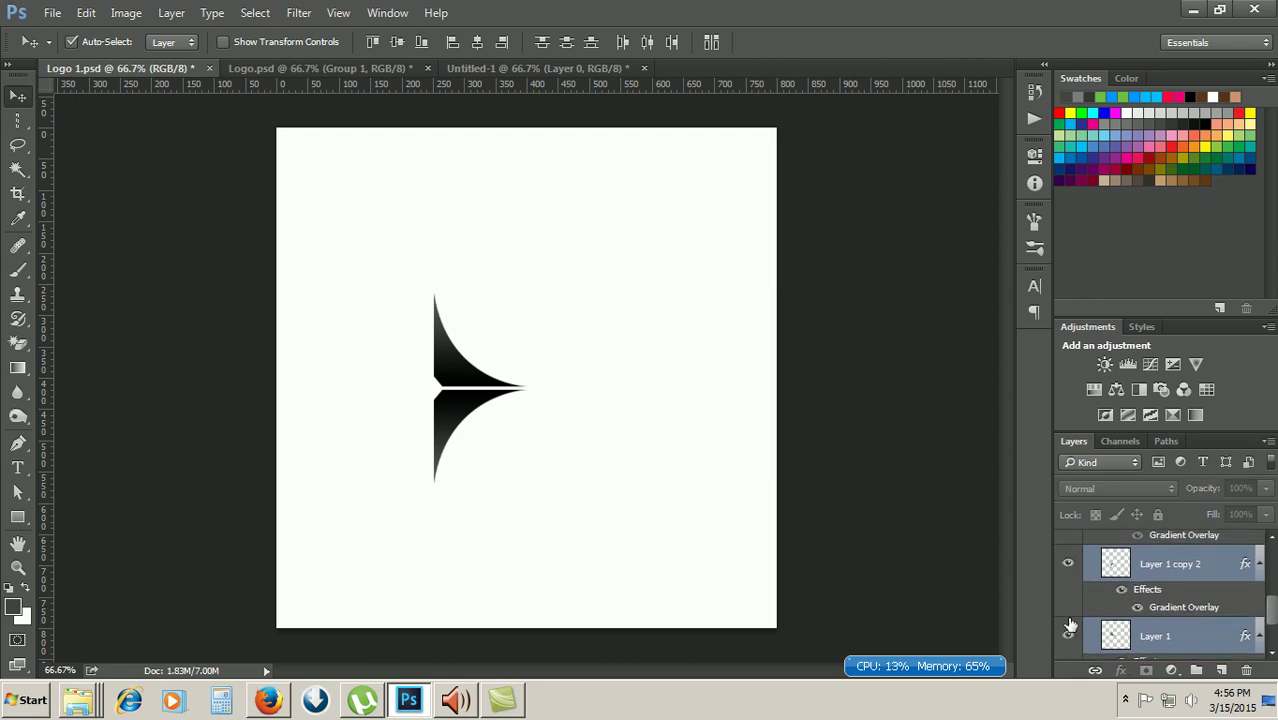
click(1068, 565)
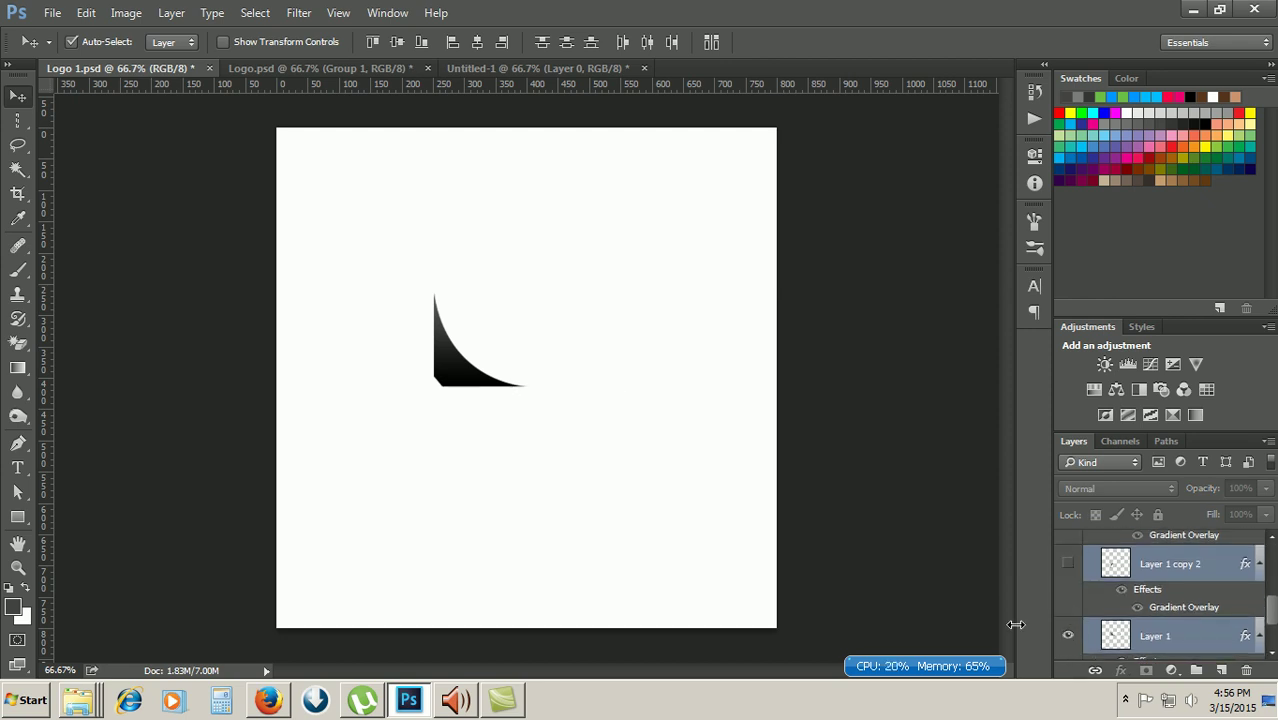
key(ctrl+plus)
key(ctrl+plus)
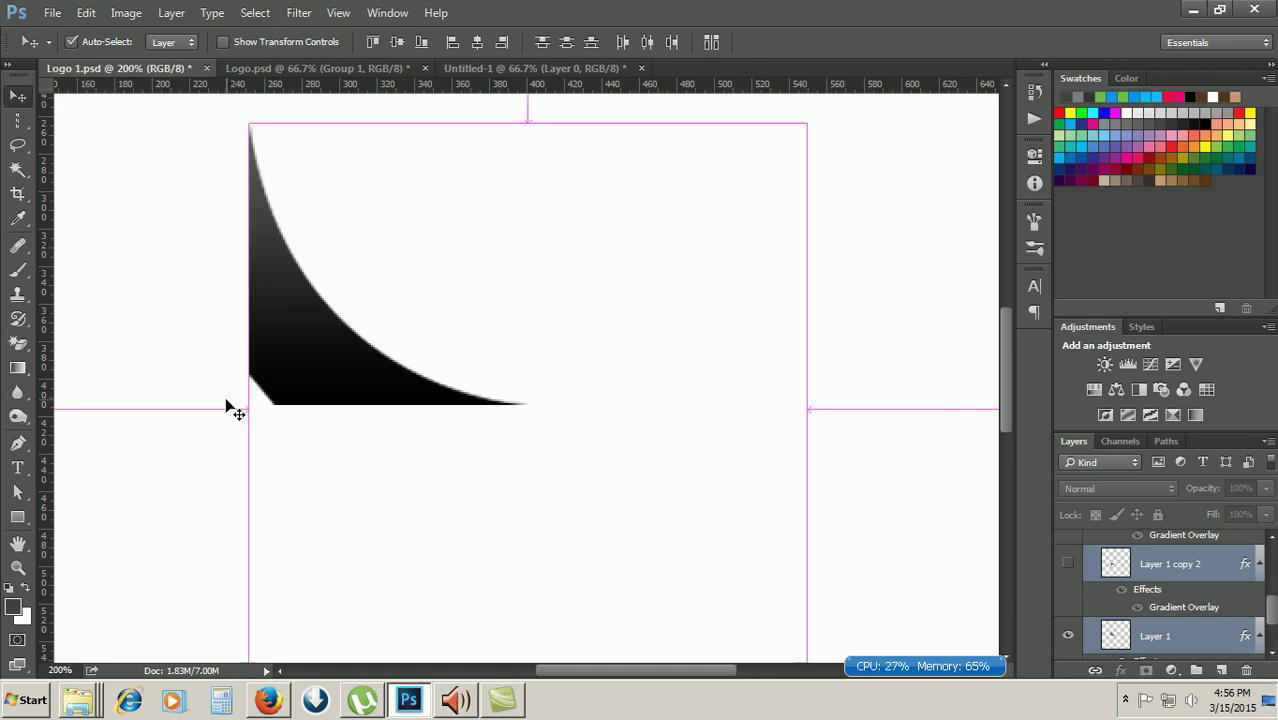
key(ctrl+minus)
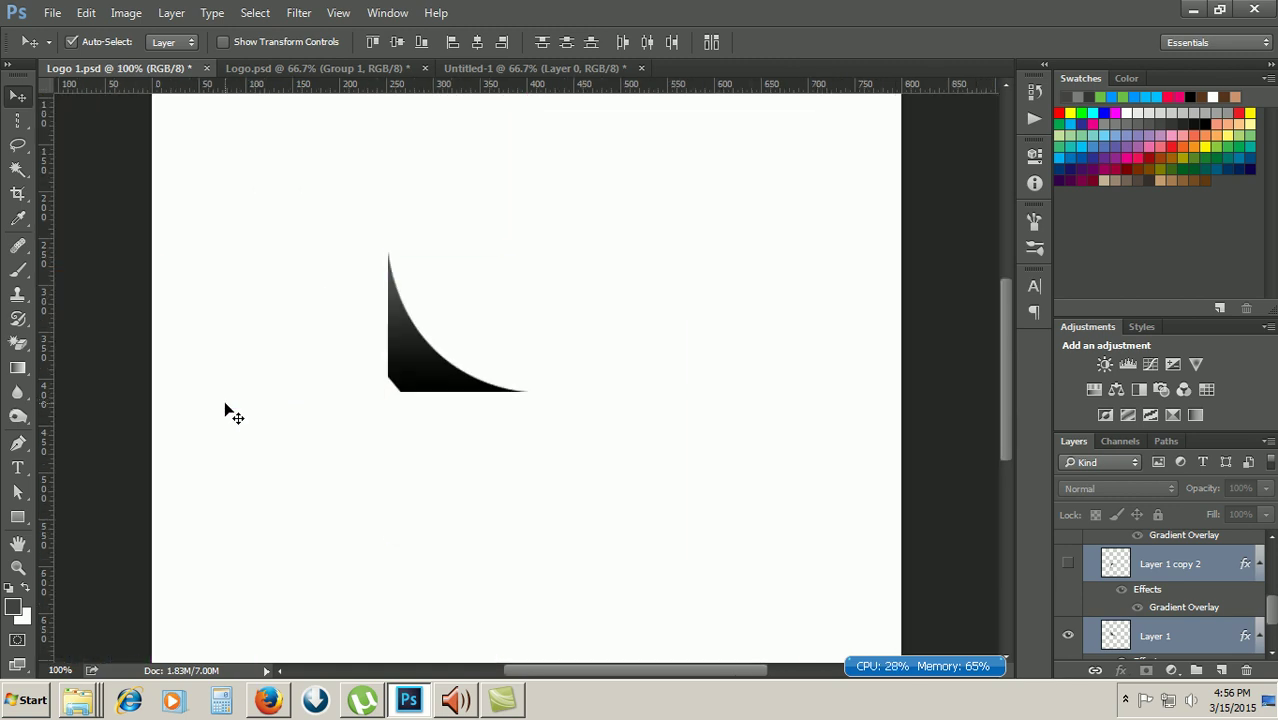
Step: In Untitled-1, add a new layer and draw a dark grey square of about 220 × 220 px with the Rectangle tool
click(524, 69)
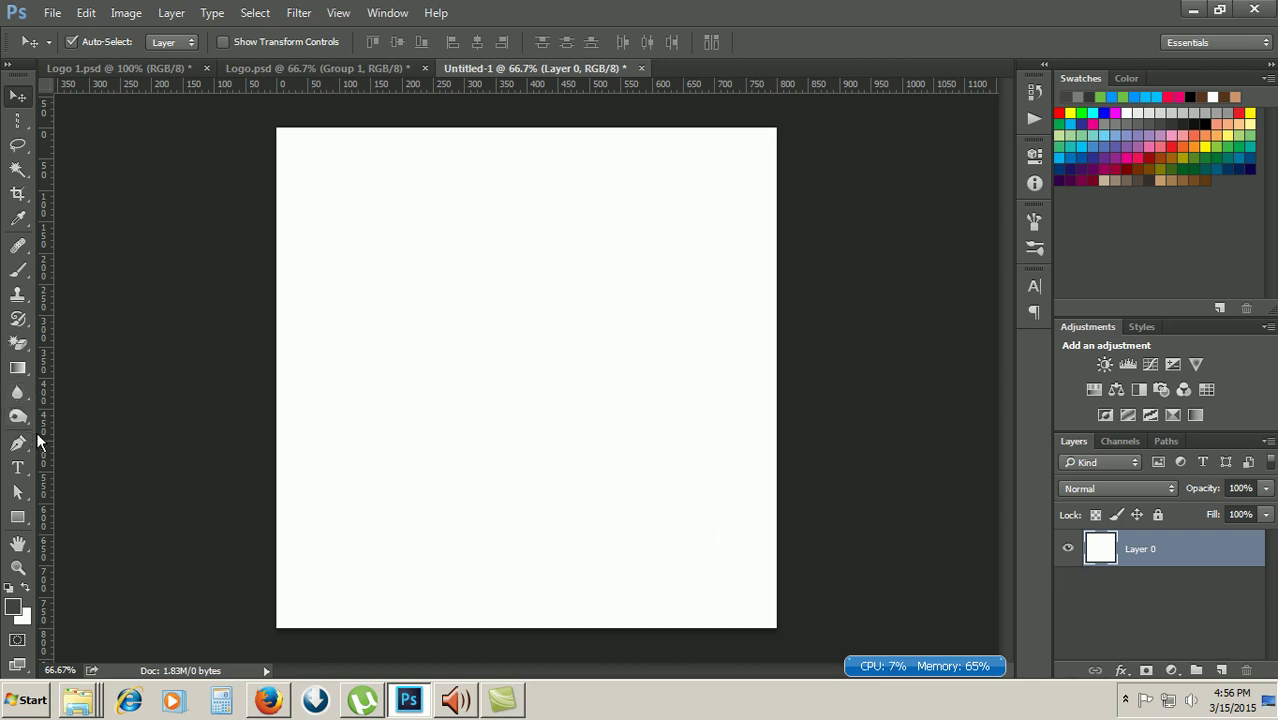
key(ctrl+shift+n)
key(Return)
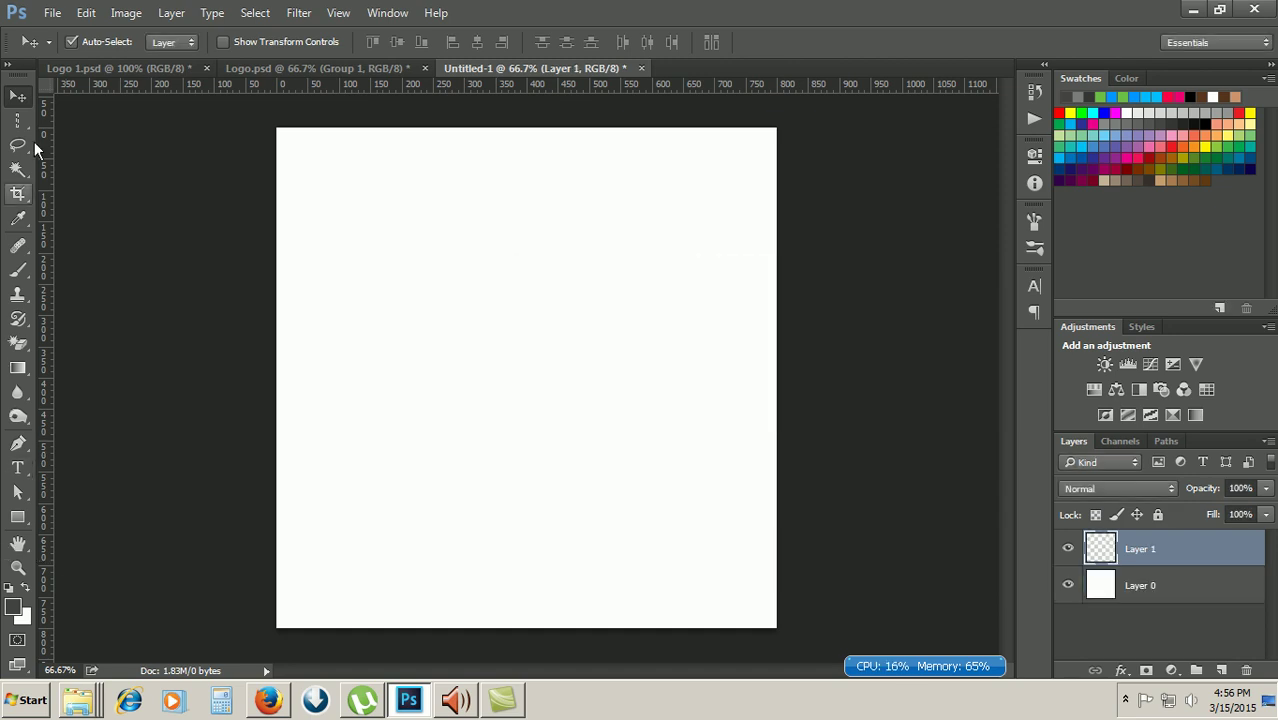
click(20, 520)
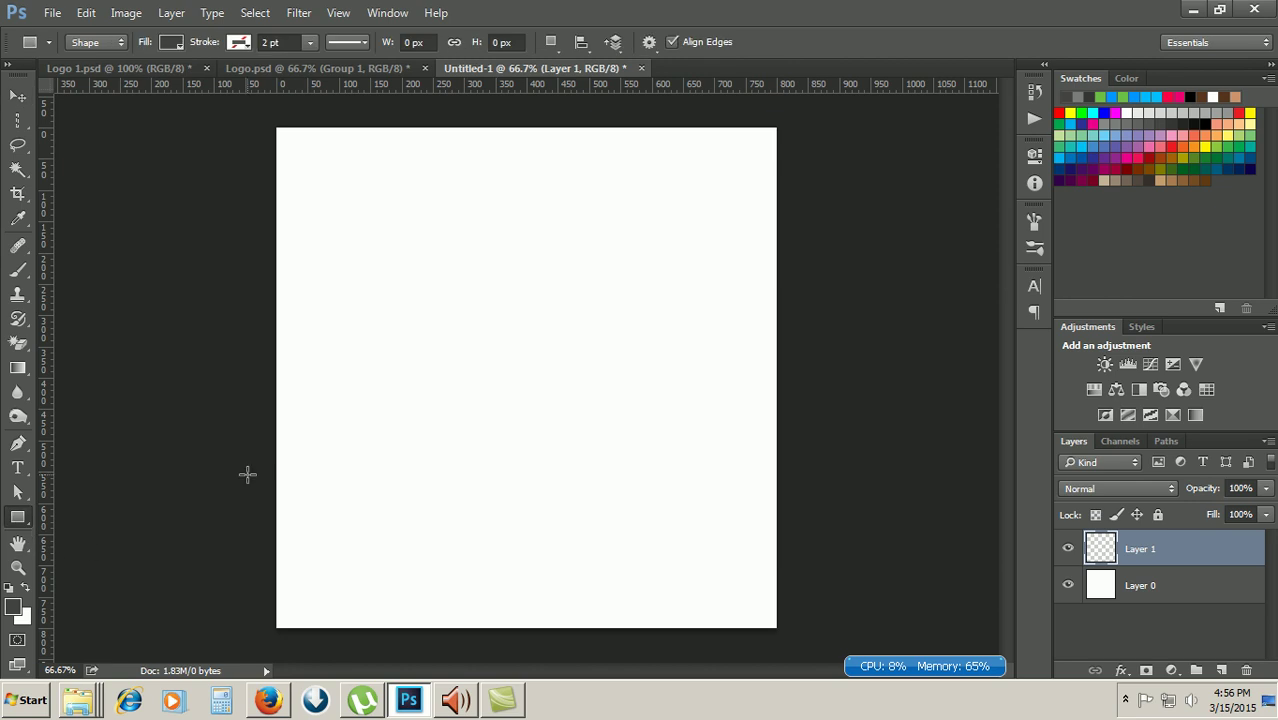
drag(397, 313, 579, 449)
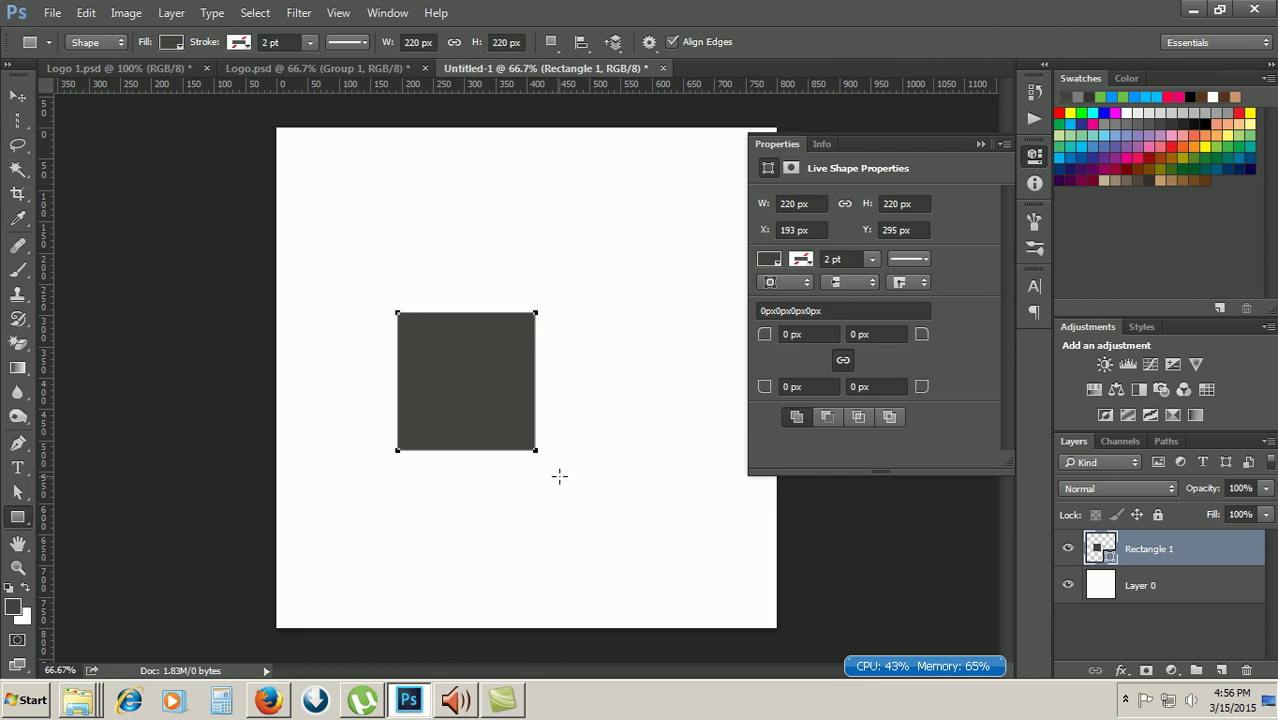
click(1141, 590)
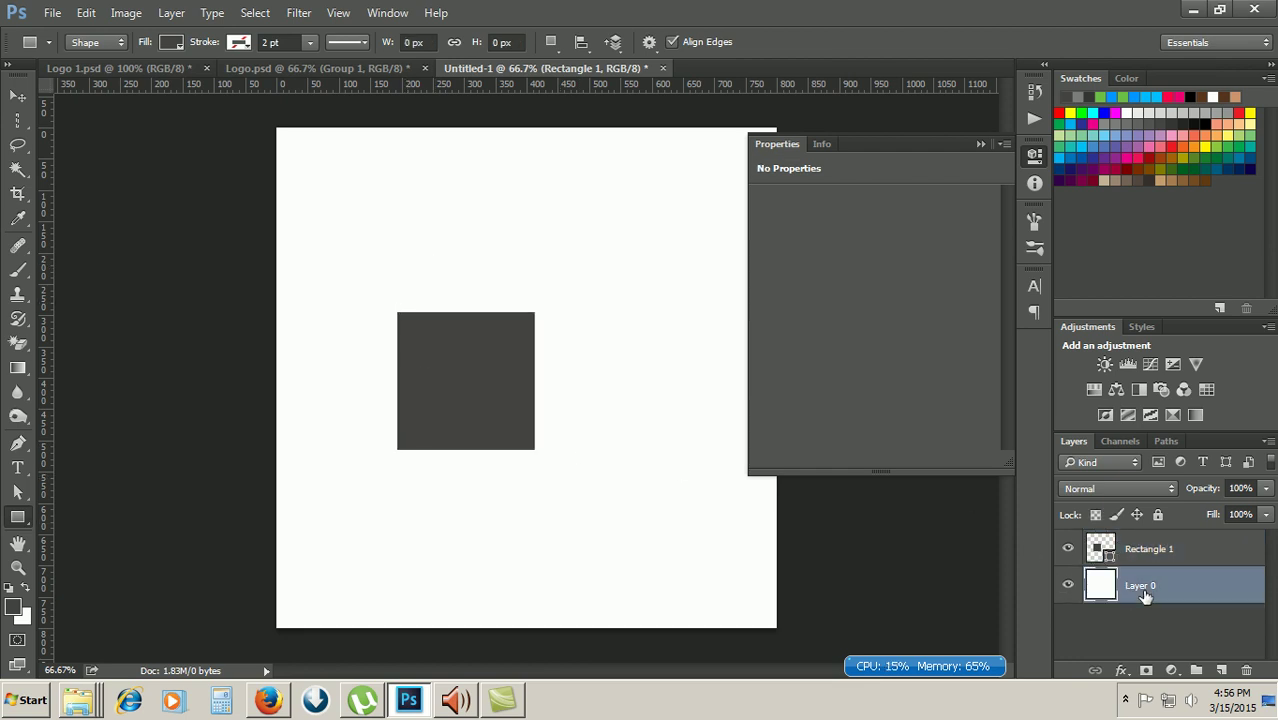
click(1138, 548)
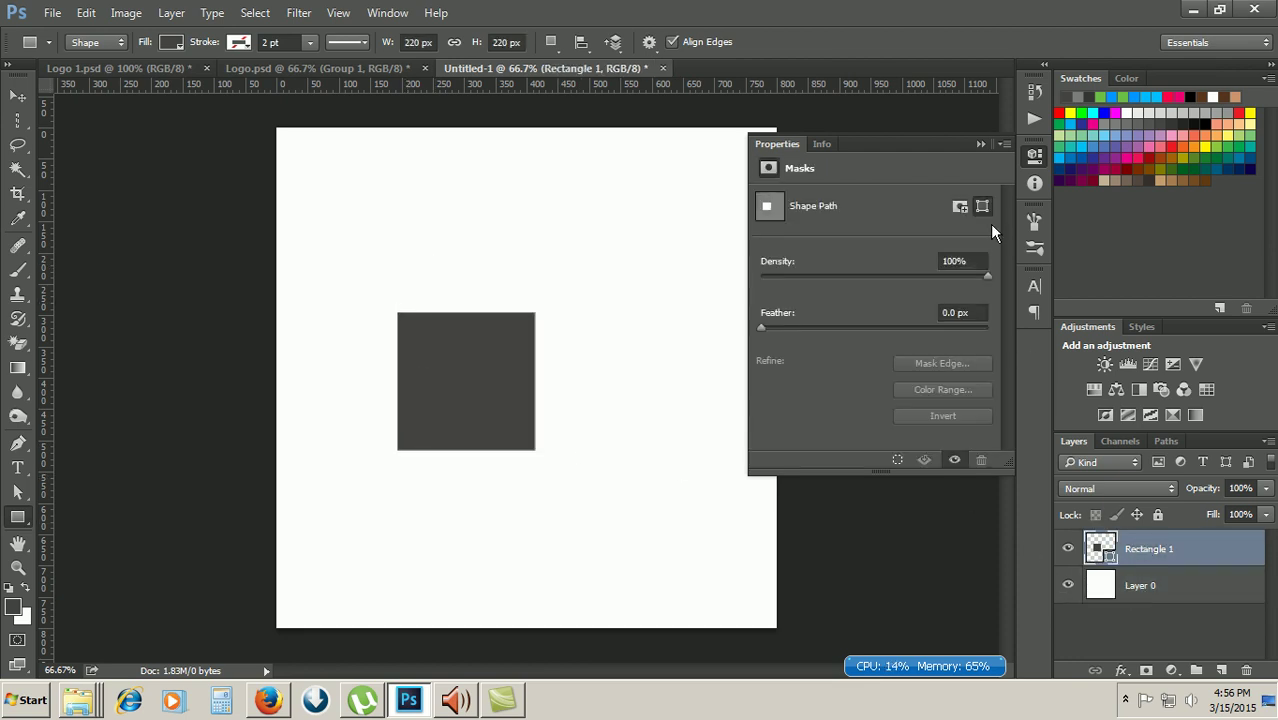
click(1034, 155)
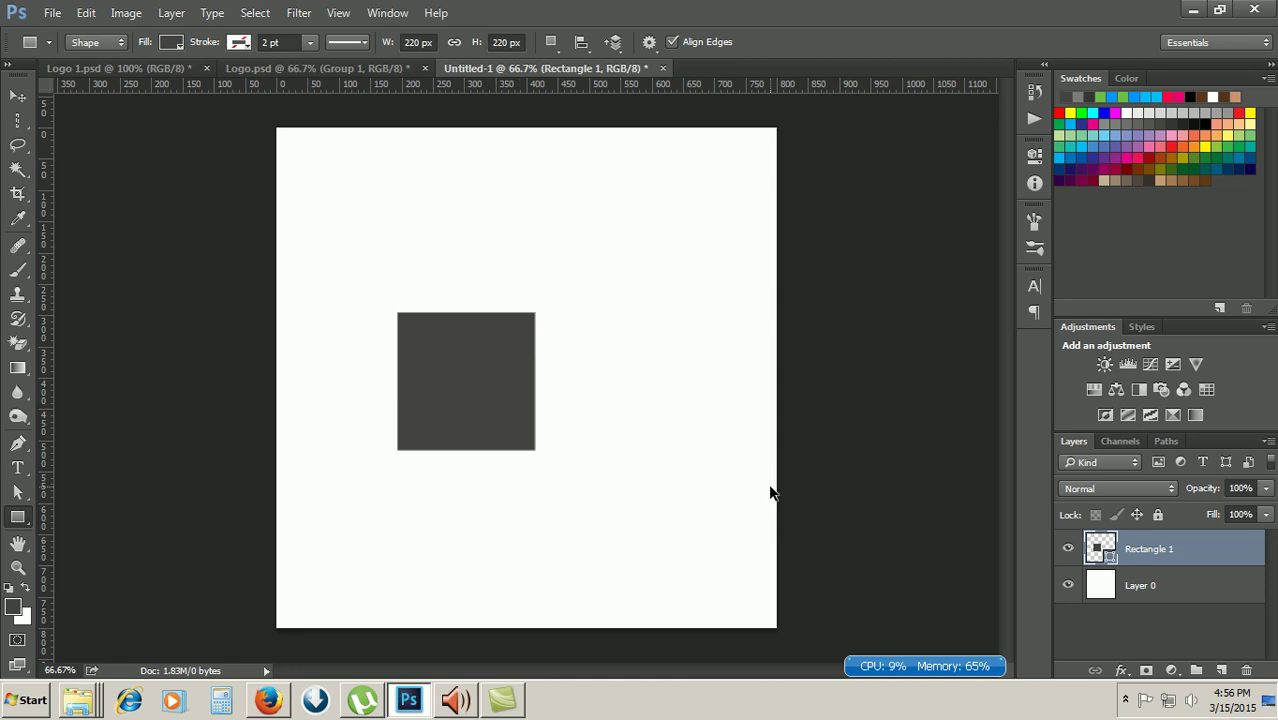
Step: Add a new empty layer above the square and toggle the square's visibility to check the layer stack
key(ctrl+shift+n)
key(Return)
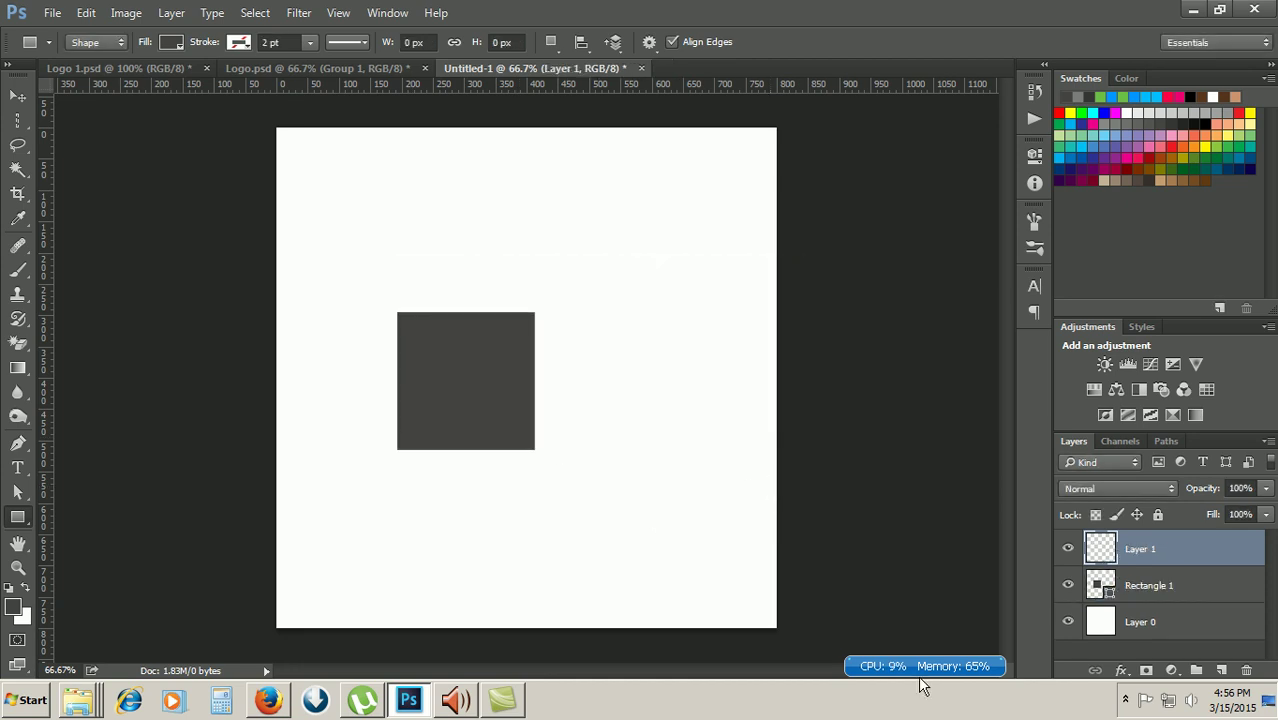
click(1068, 586)
click(1068, 586)
click(1068, 586)
click(1068, 586)
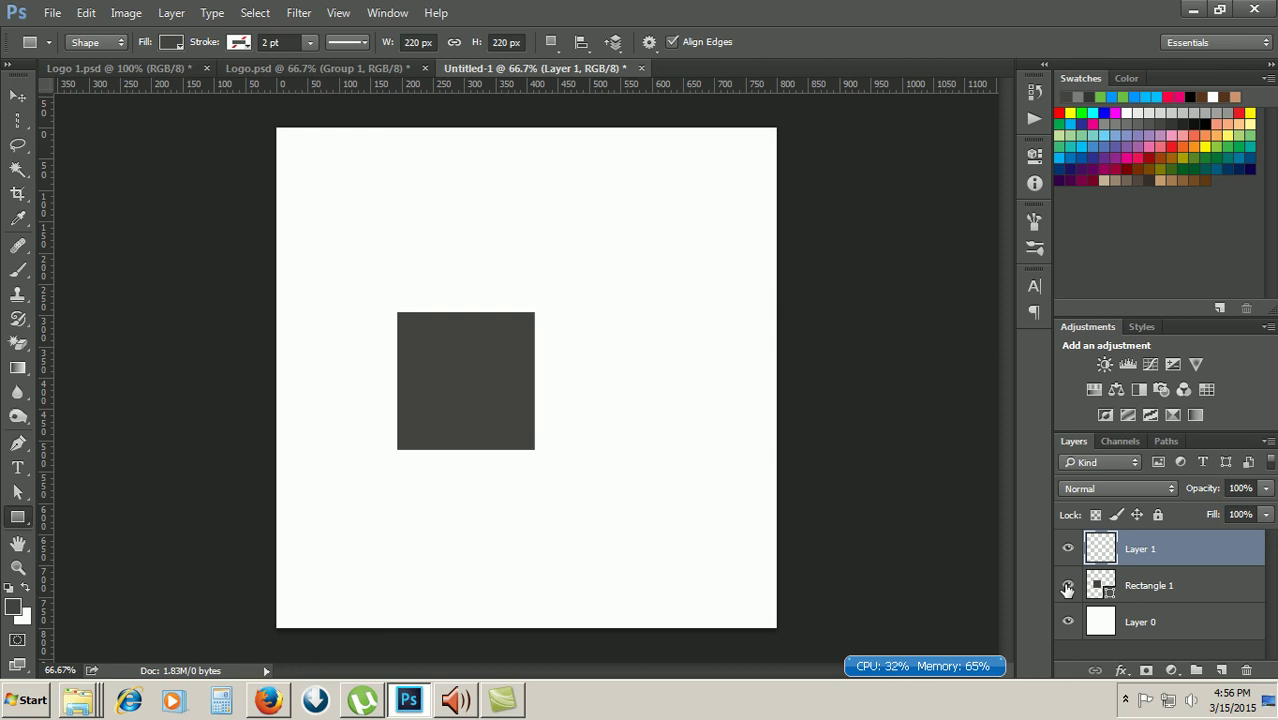
click(1068, 588)
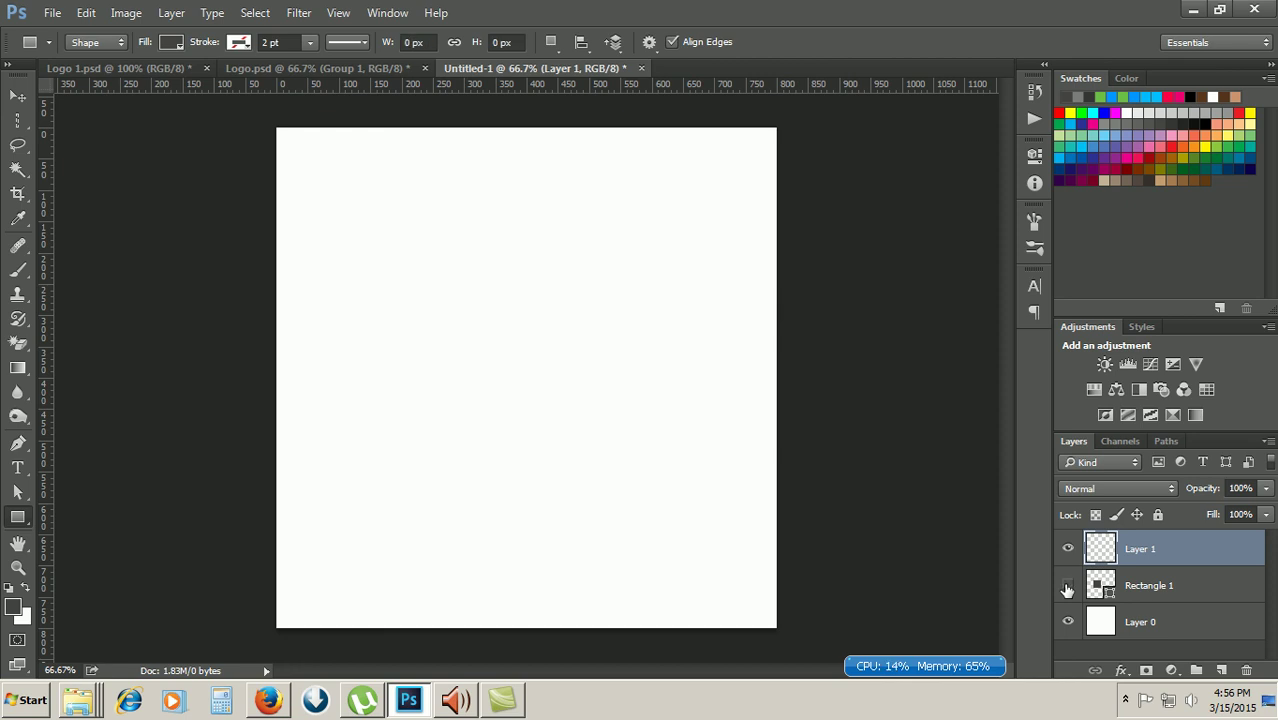
key(ctrl+plus)
key(ctrl+minus)
click(1108, 586)
click(1068, 586)
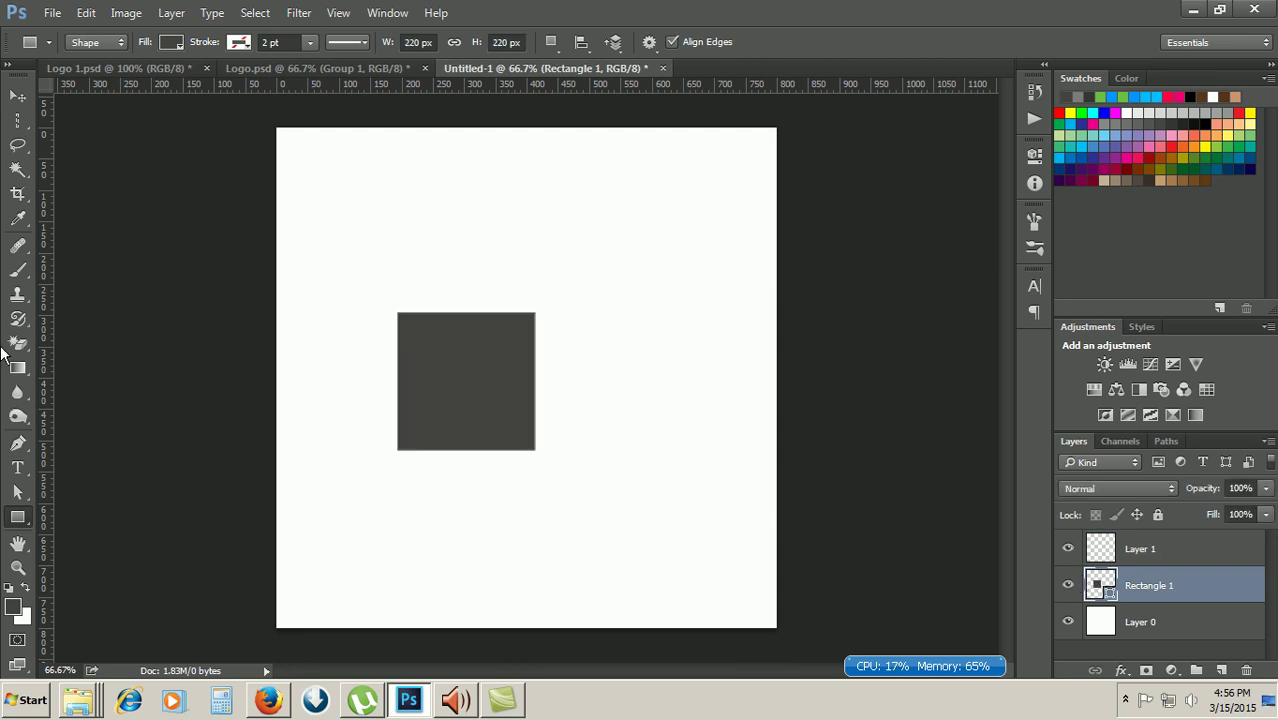
Step: Activate the Pen tool for tracing a path over the dark square
key(ctrl+plus)
key(ctrl+plus)
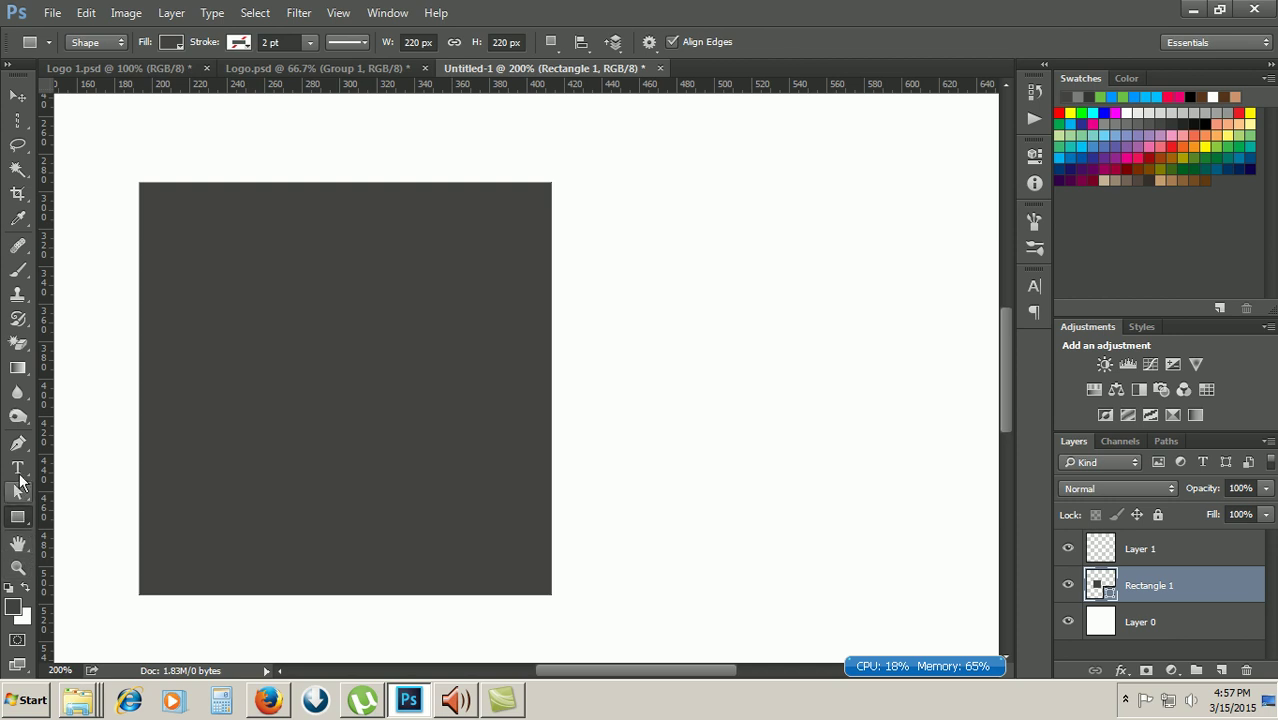
click(18, 443)
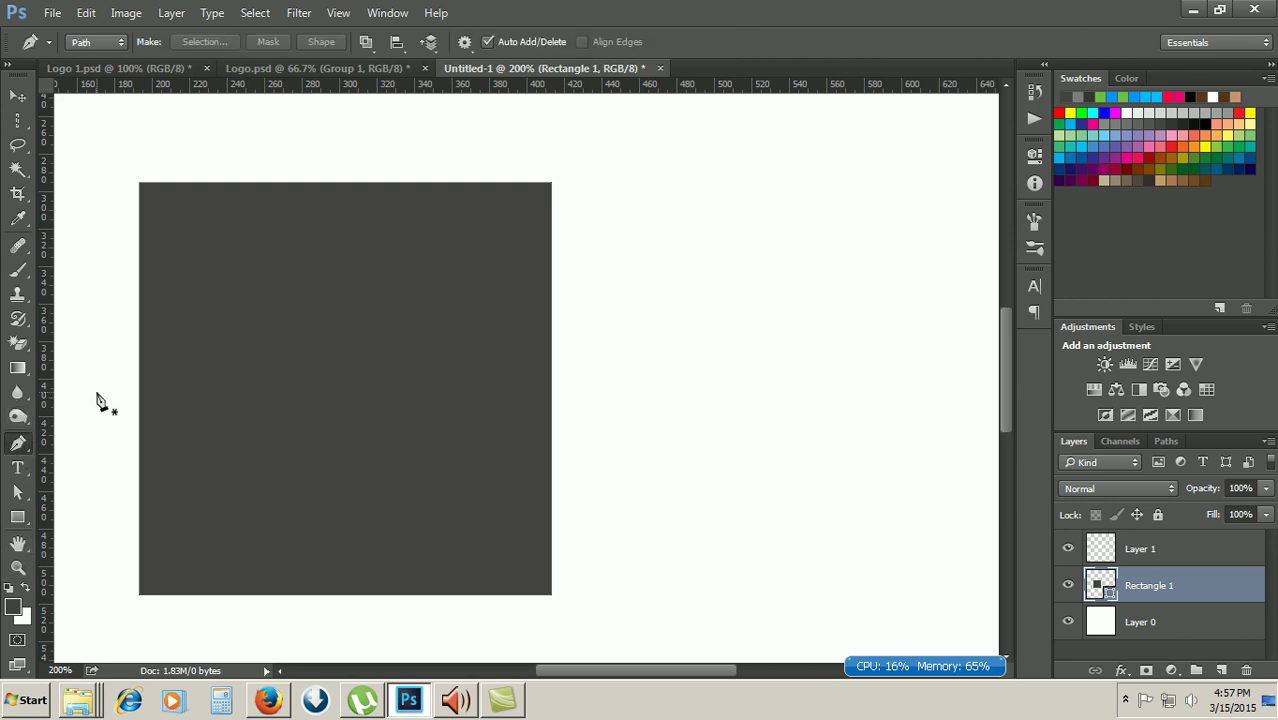
click(140, 186)
click(139, 563)
click(166, 597)
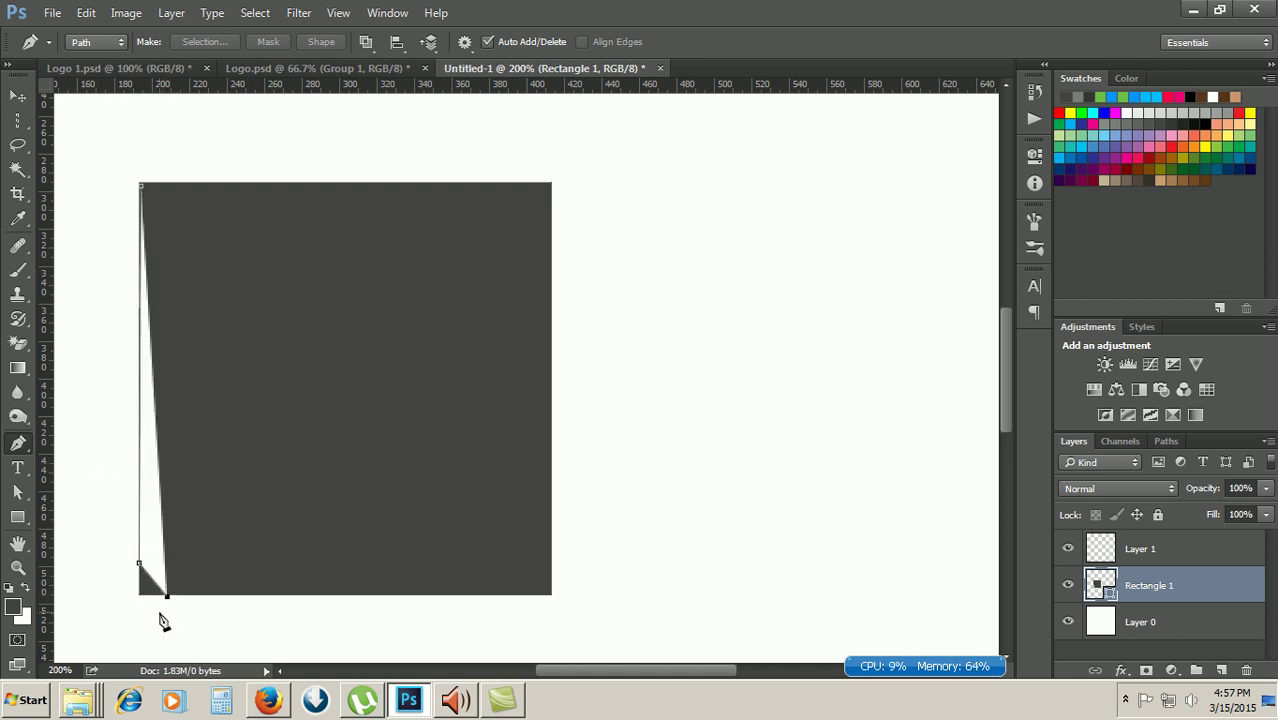
key(ctrl+alt+z)
key(ctrl+alt+z)
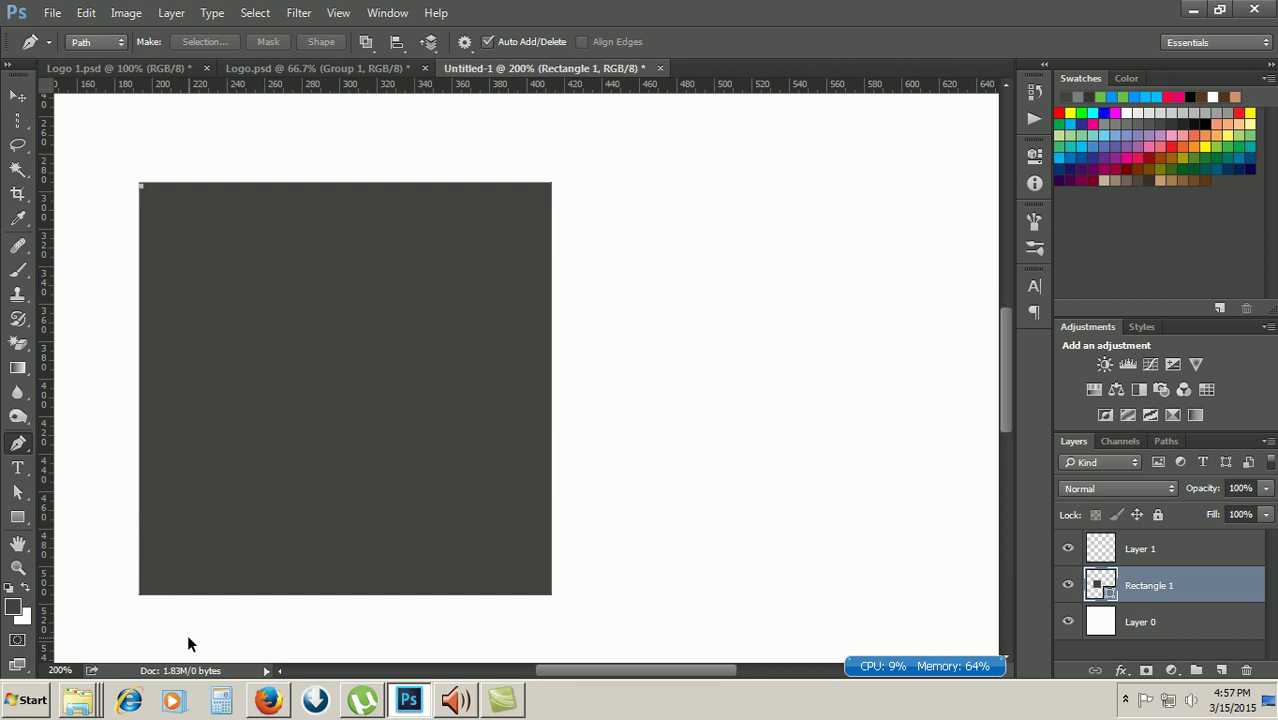
Step: On Layer 1, trace an open Pen path down the square's left edge, diagonally across its lower-left corner and along its bottom edge
key(alt+bracketright)
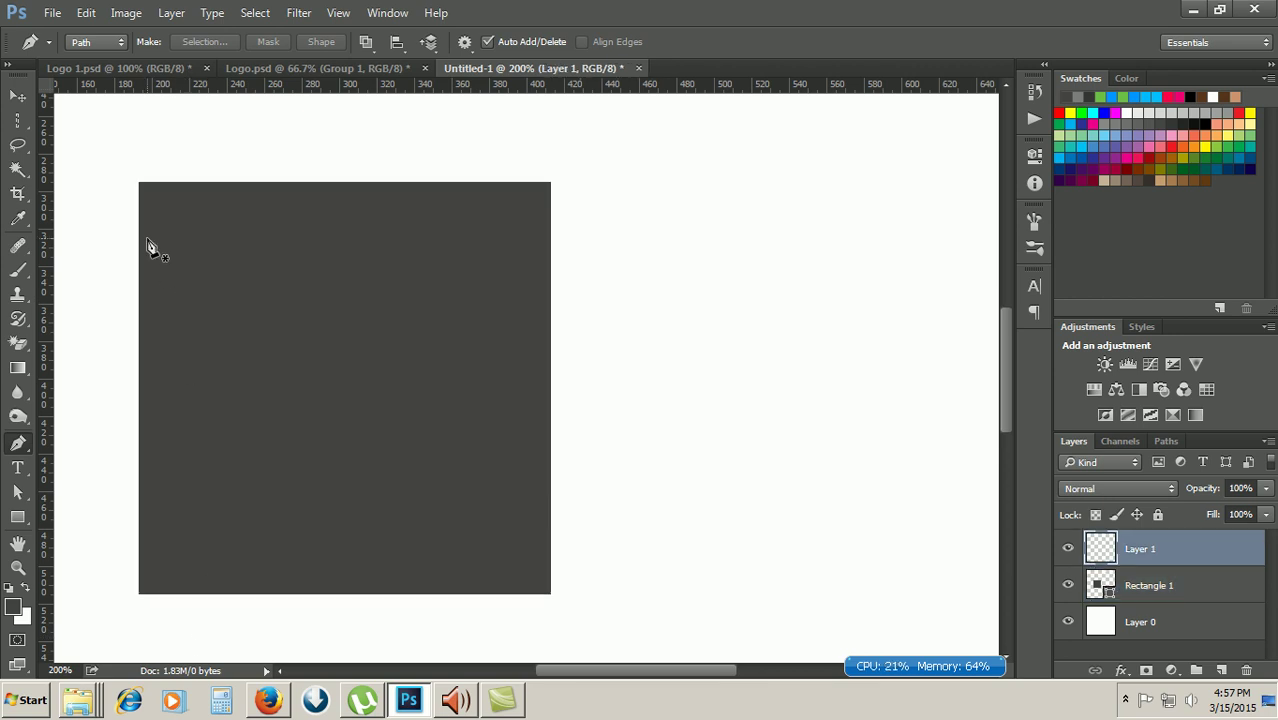
click(141, 187)
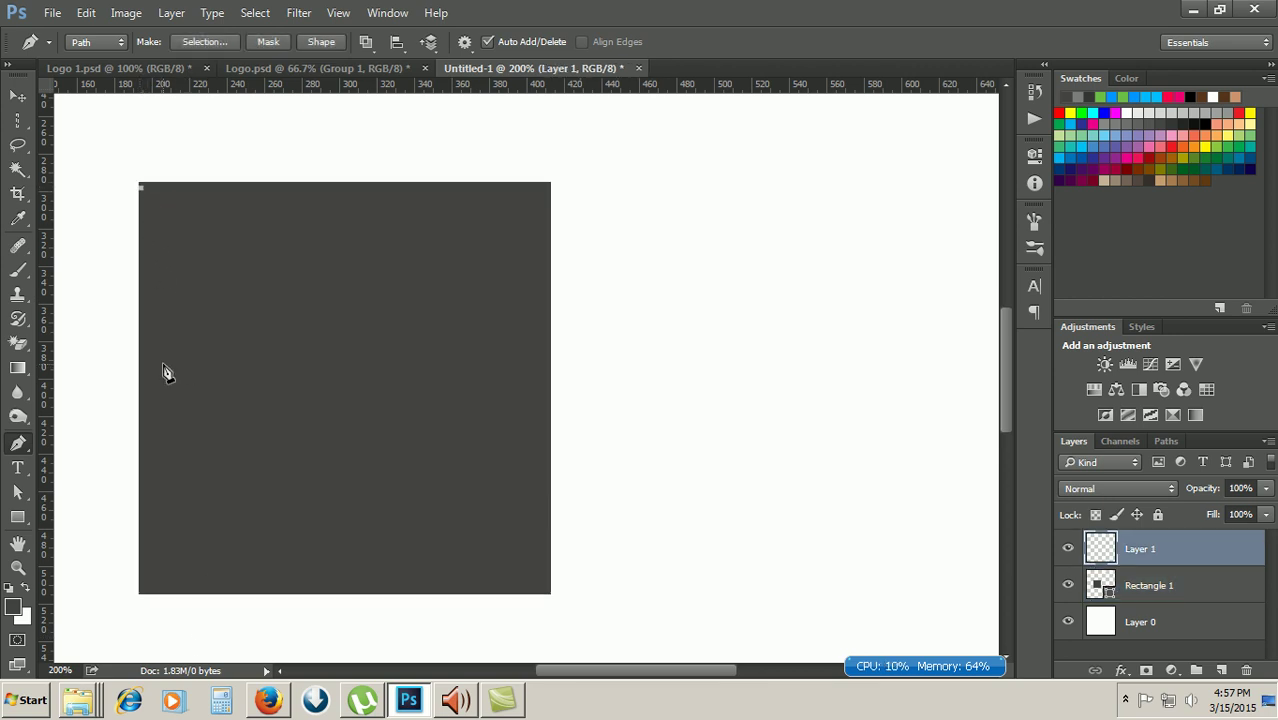
click(141, 574)
click(159, 596)
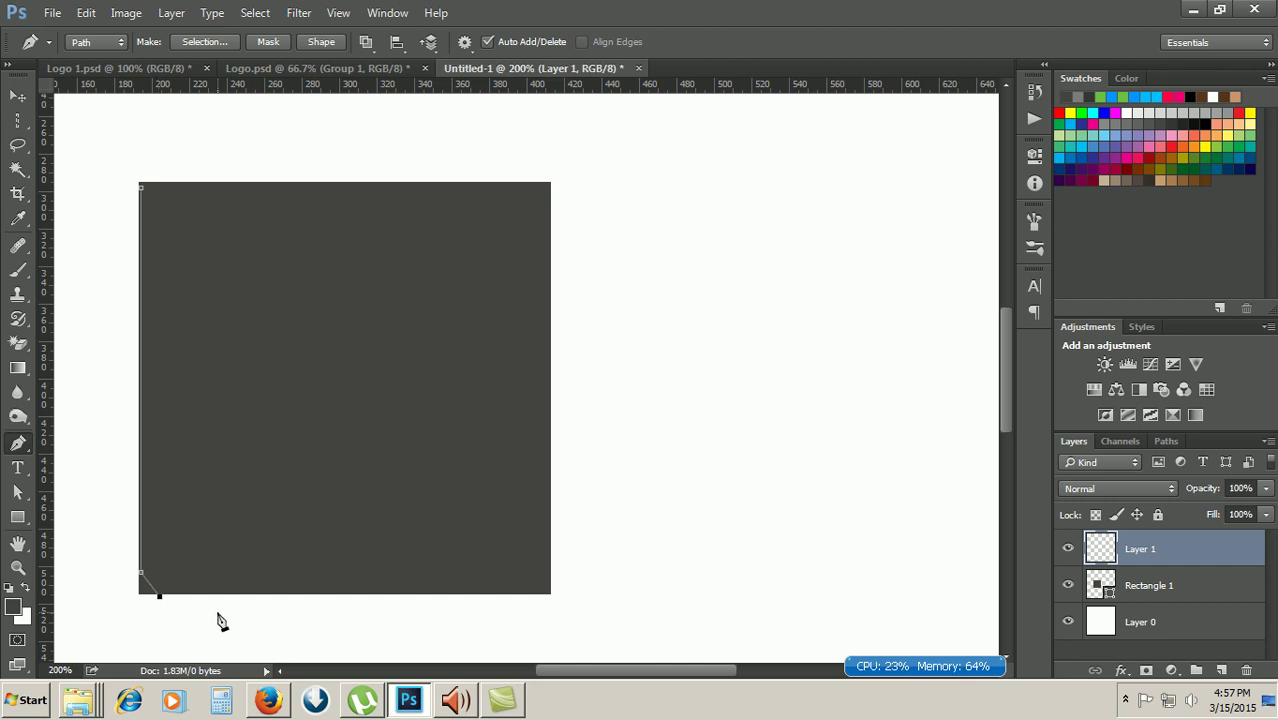
click(551, 596)
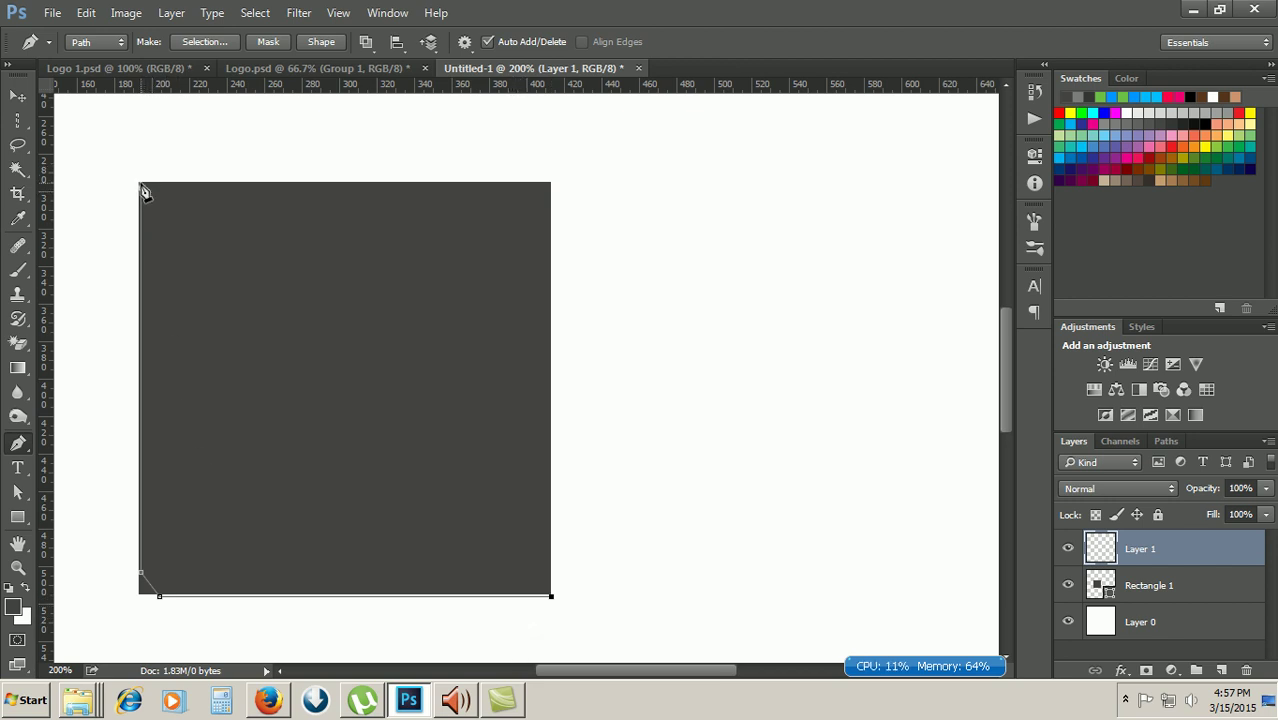
Step: Close the path with an inward-bowed curve from the square's lower-right corner to the starting point at its upper-left corner
drag(143, 190, 110, 394)
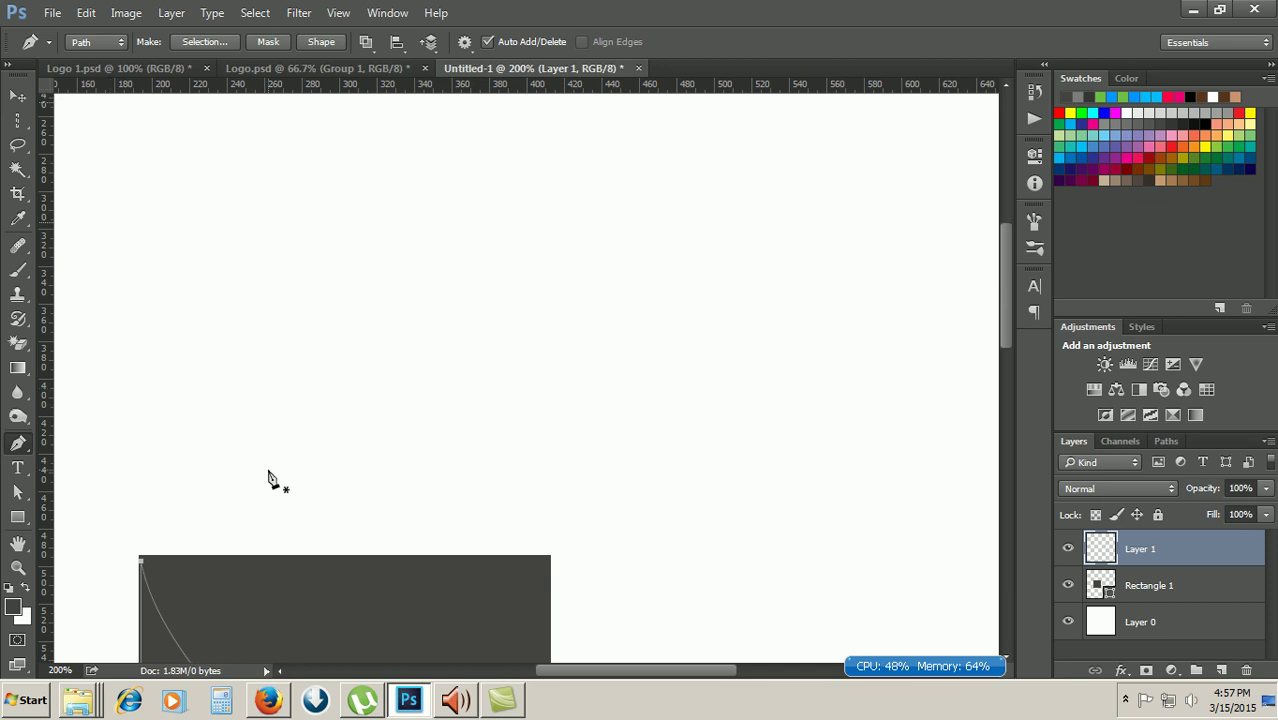
scroll(310, 368, down, 8)
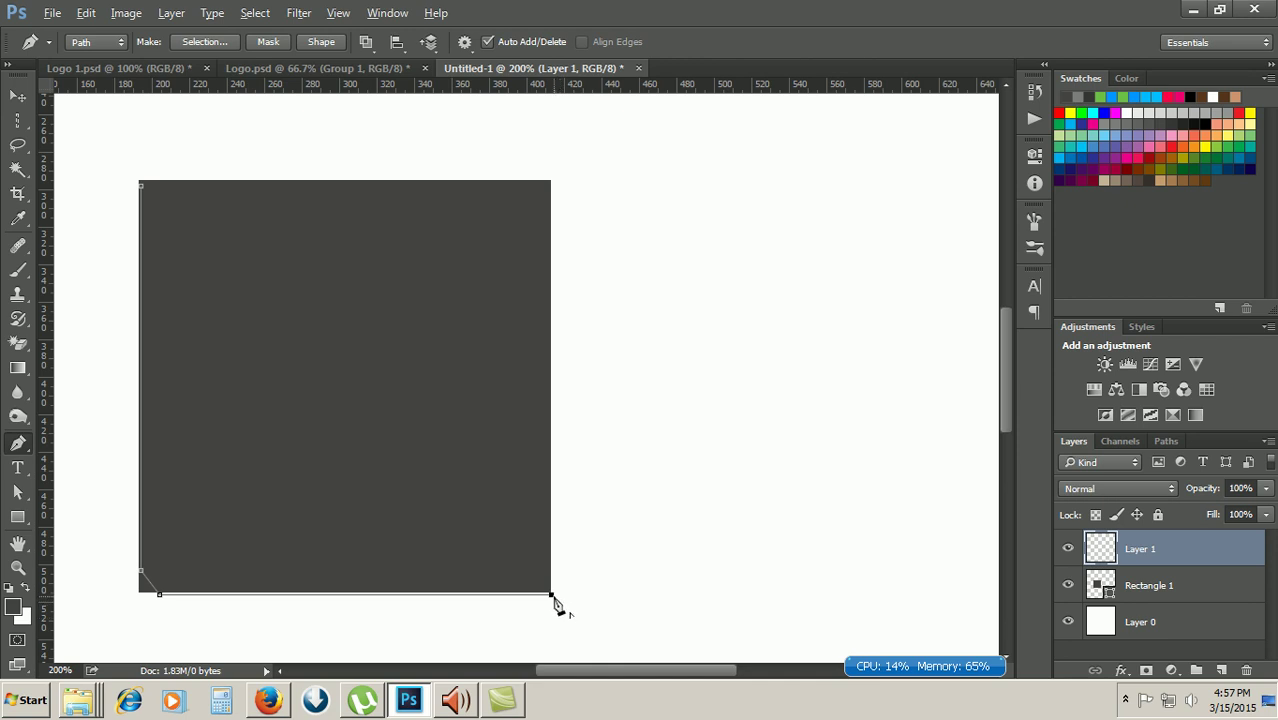
key(ctrl+minus)
key(ctrl+minus)
key(ctrl+plus)
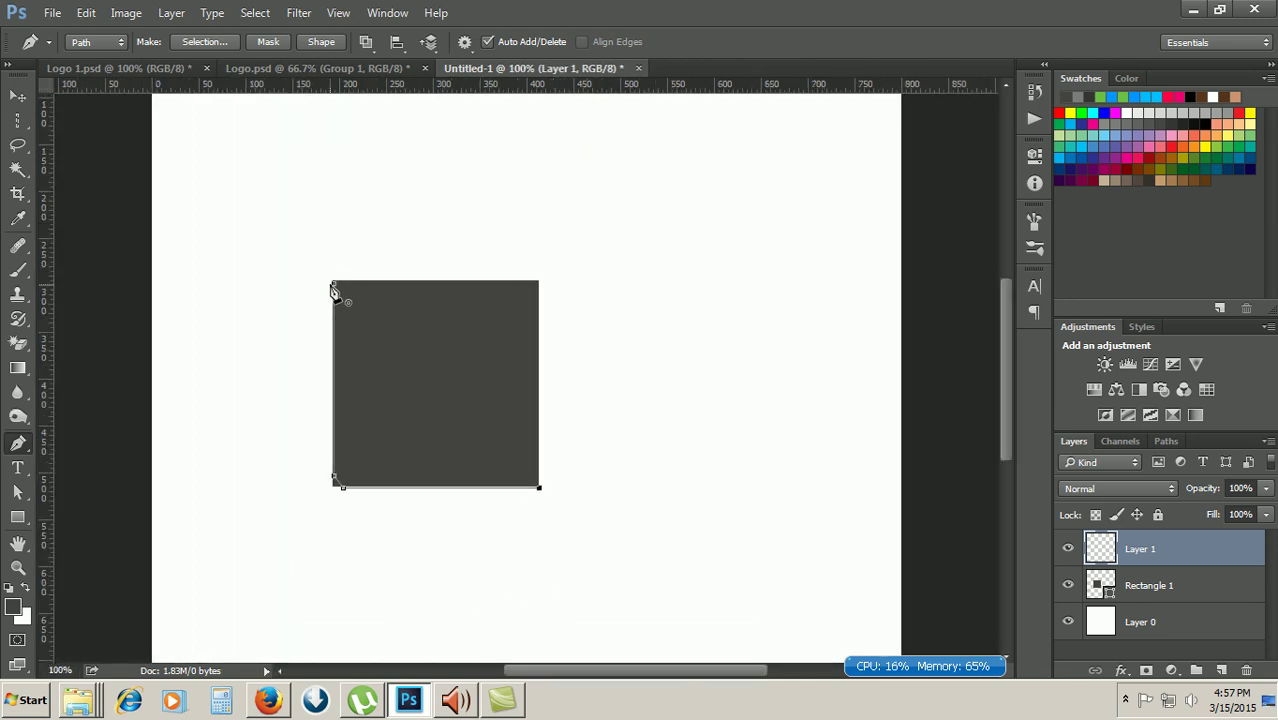
drag(334, 284, 313, 125)
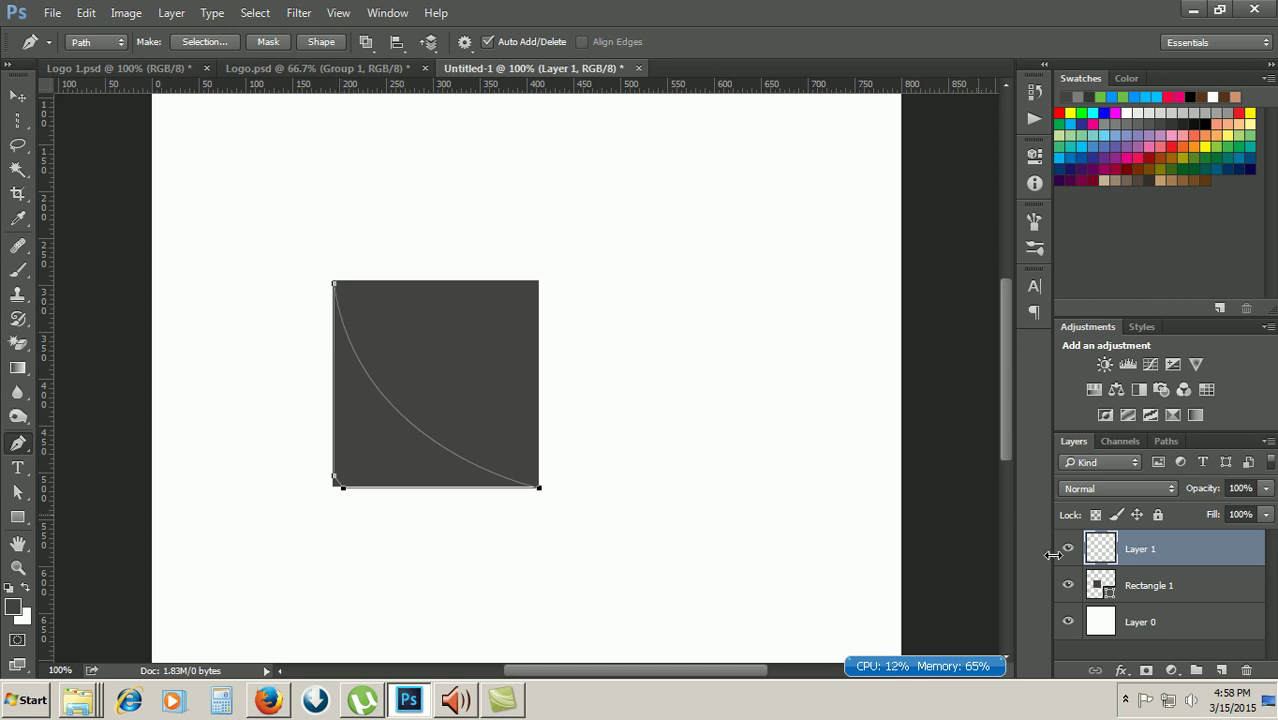
Step: Convert the closed path into a selection and fill it with near-black #151515 on Layer 1
click(1170, 592)
click(1120, 551)
key(ctrl+Return)
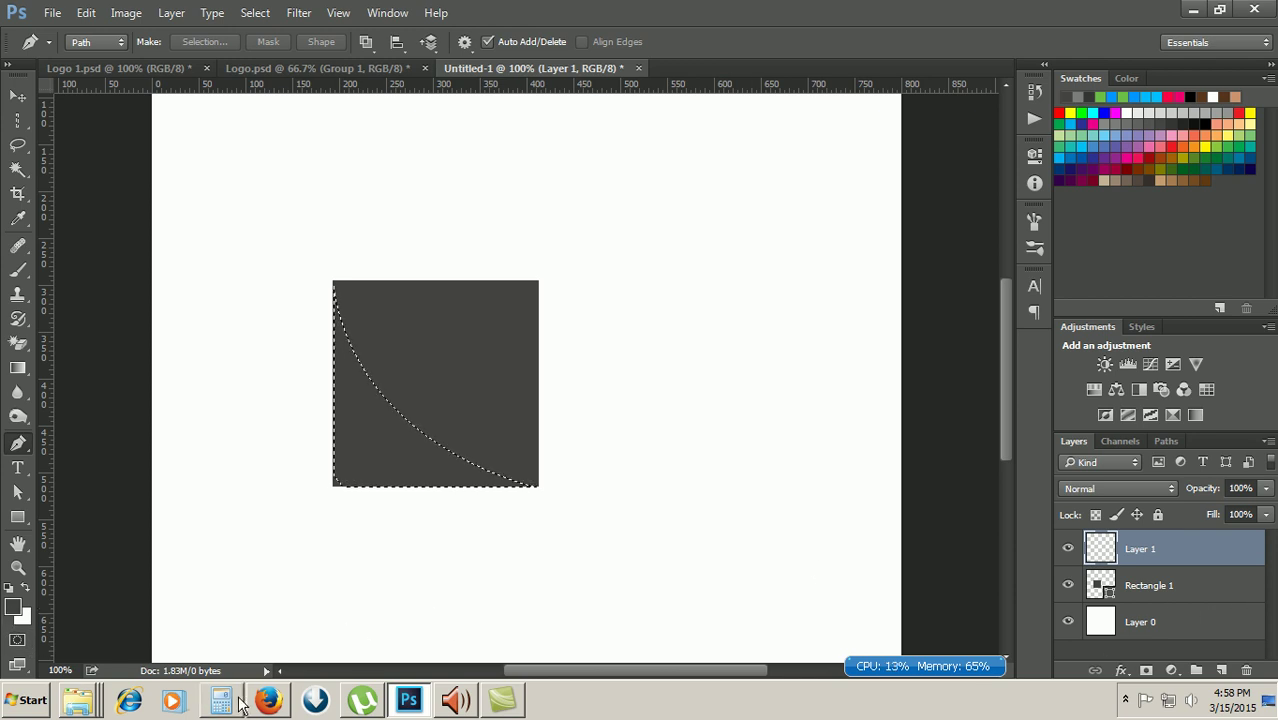
click(13, 609)
click(632, 386)
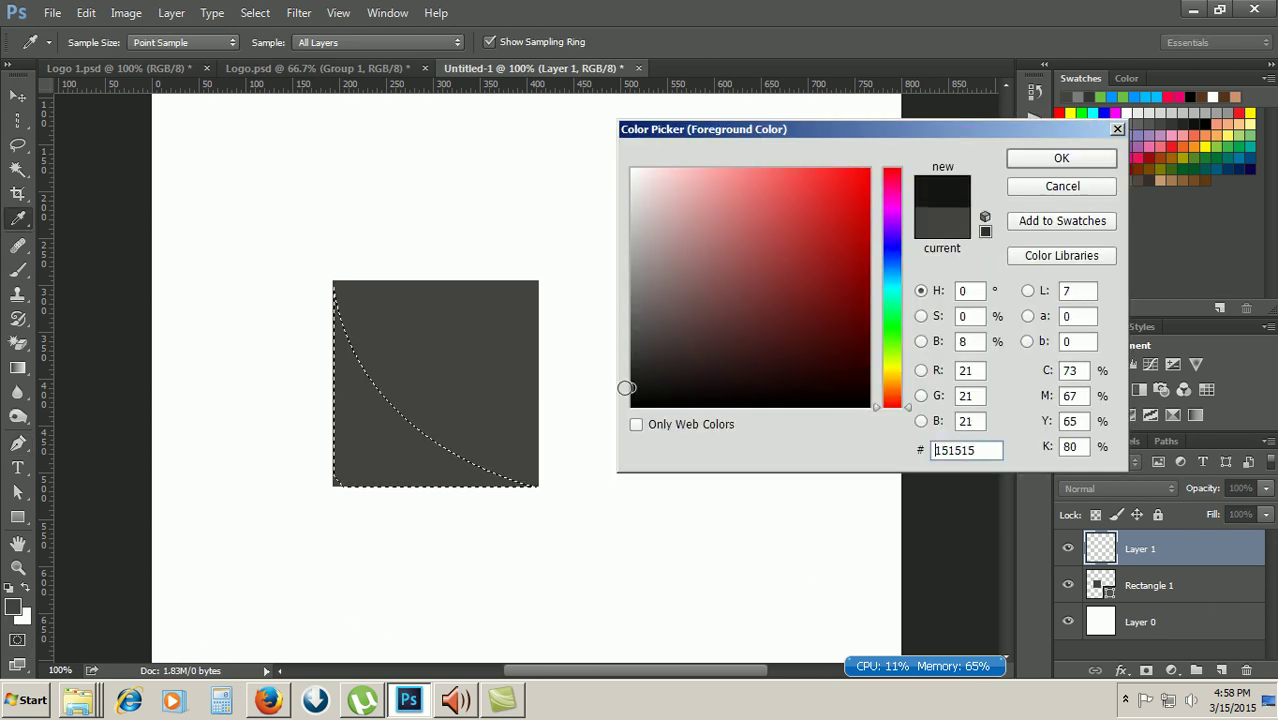
click(1079, 158)
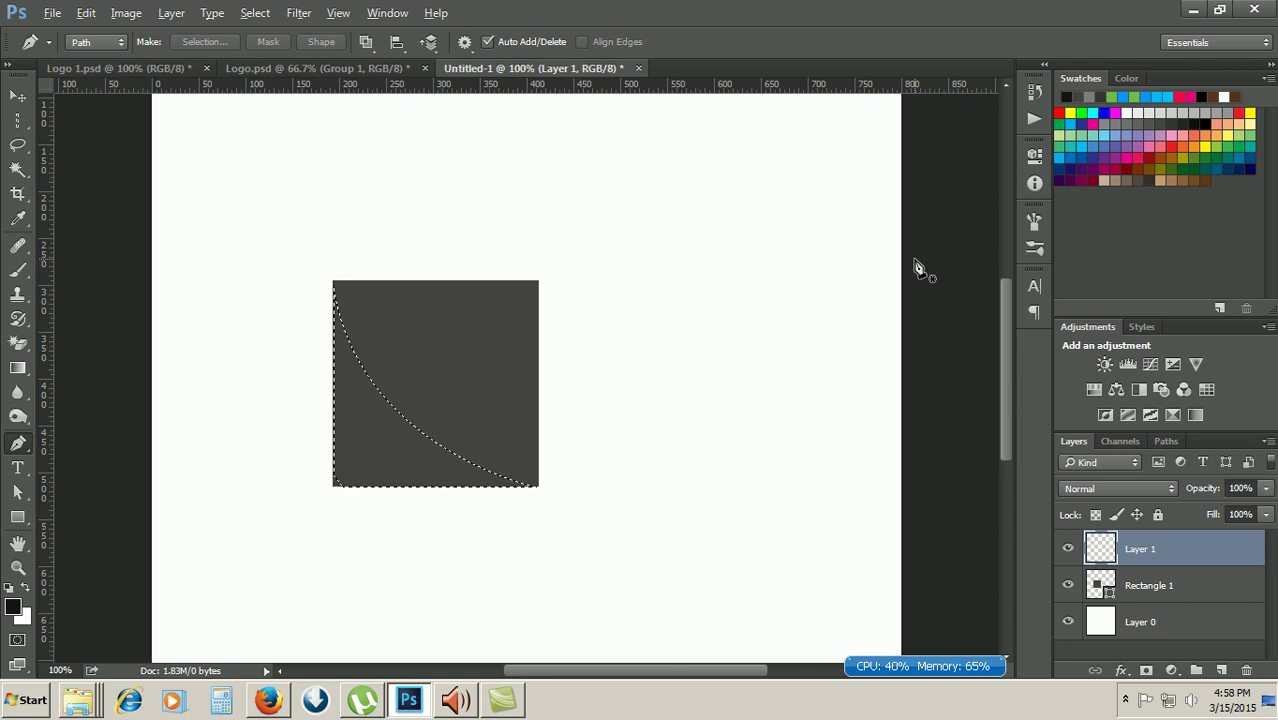
key(alt+BackSpace)
Step: Hide the Rectangle 1 guide square and clear the selection around the filled corner piece
click(1144, 594)
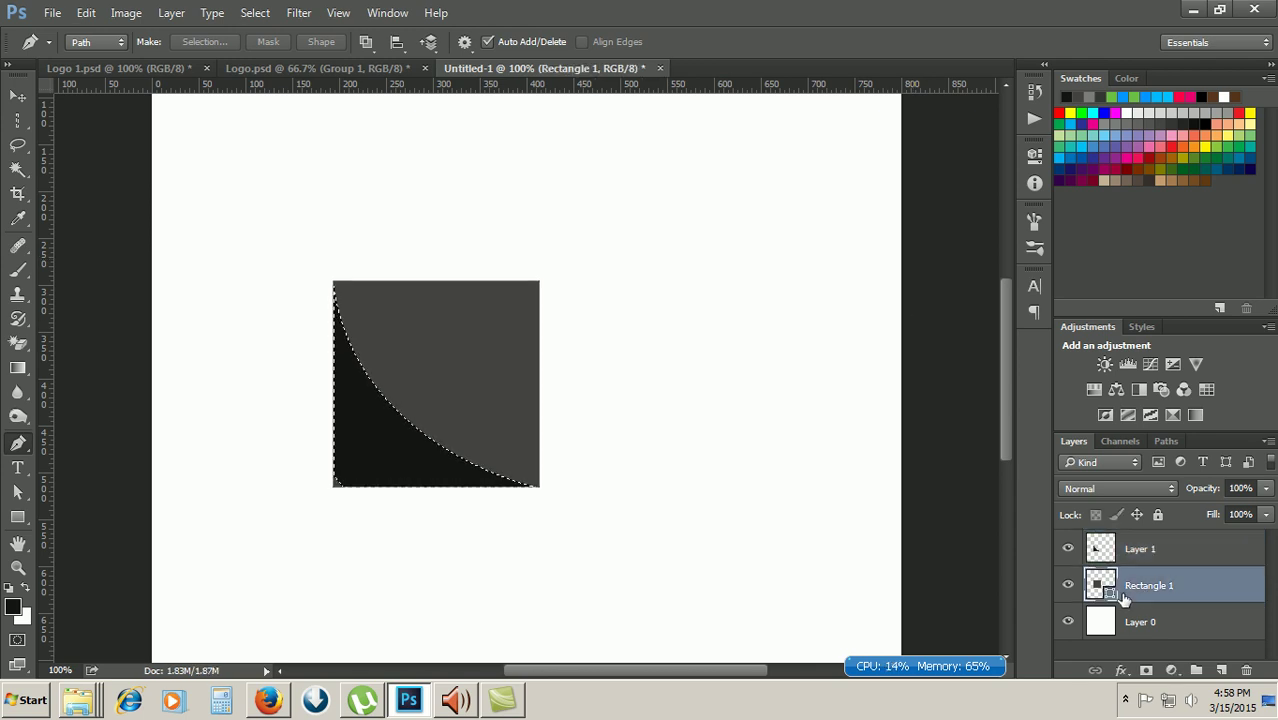
click(1052, 578)
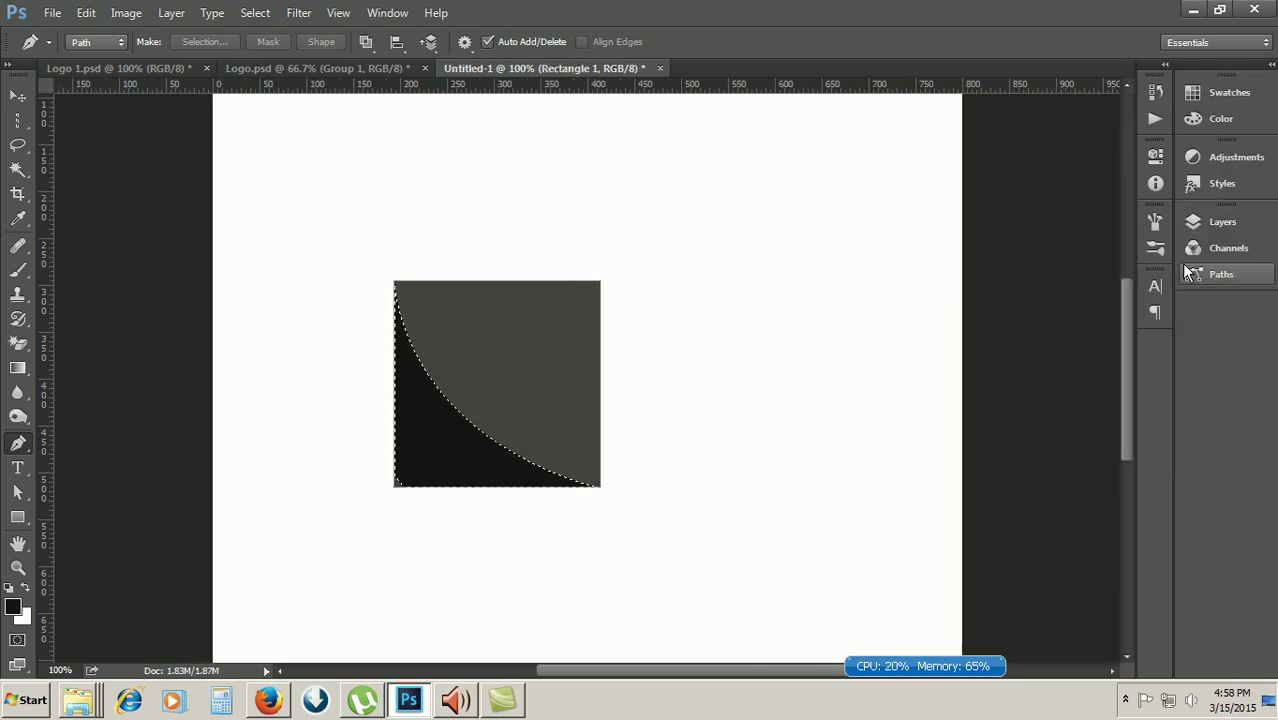
click(1220, 222)
click(962, 352)
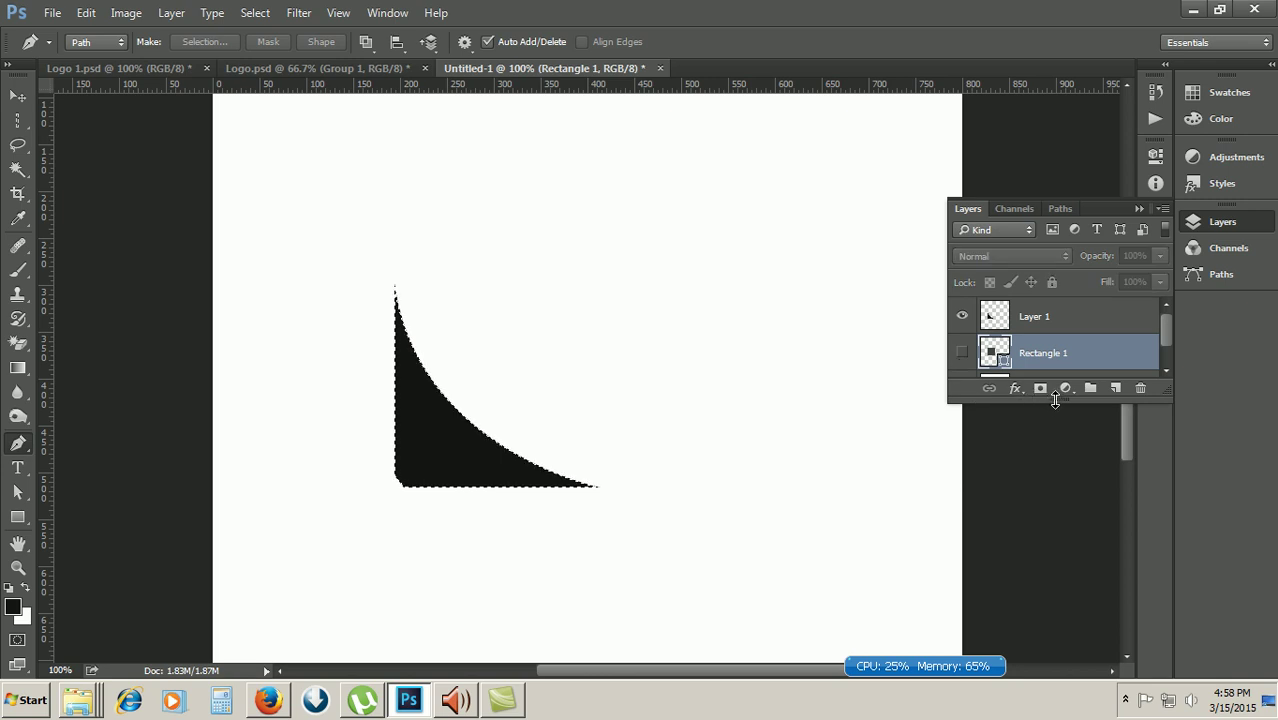
drag(1058, 400, 1062, 518)
key(ctrl+d)
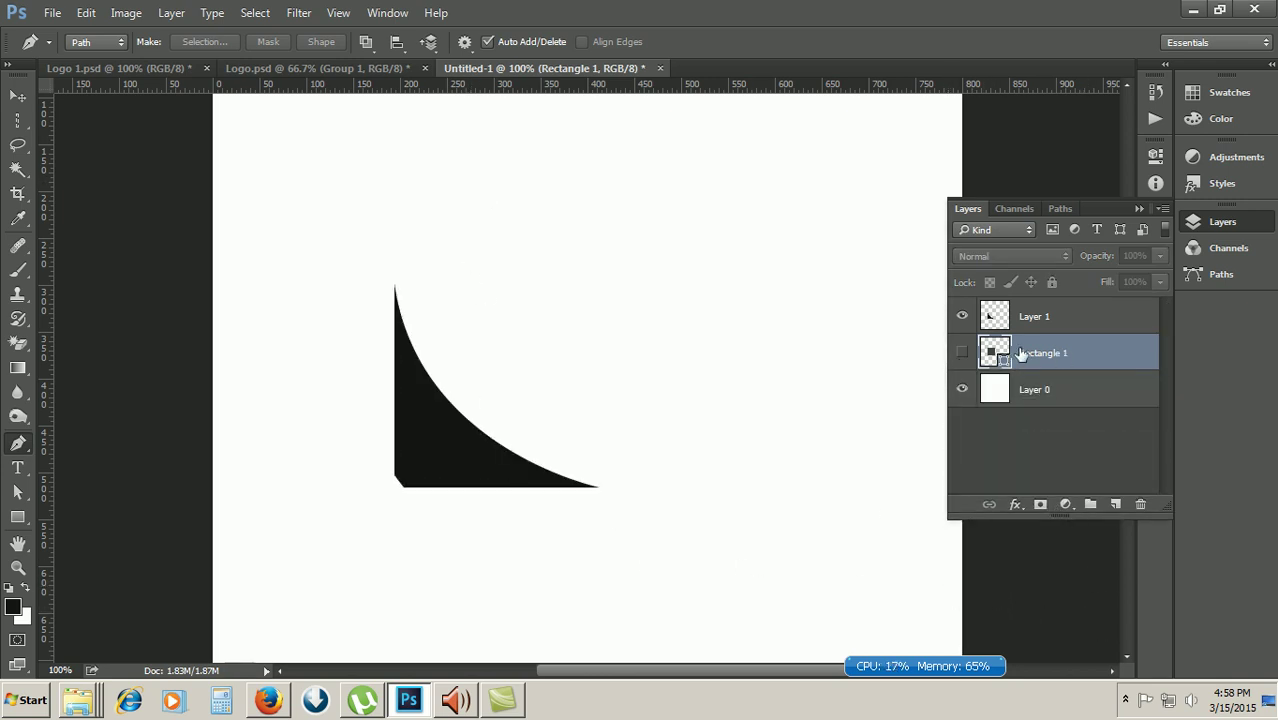
Step: Add a linear Gradient Overlay to Layer 1, changing the gradient's white end stop to dark grey
click(1065, 320)
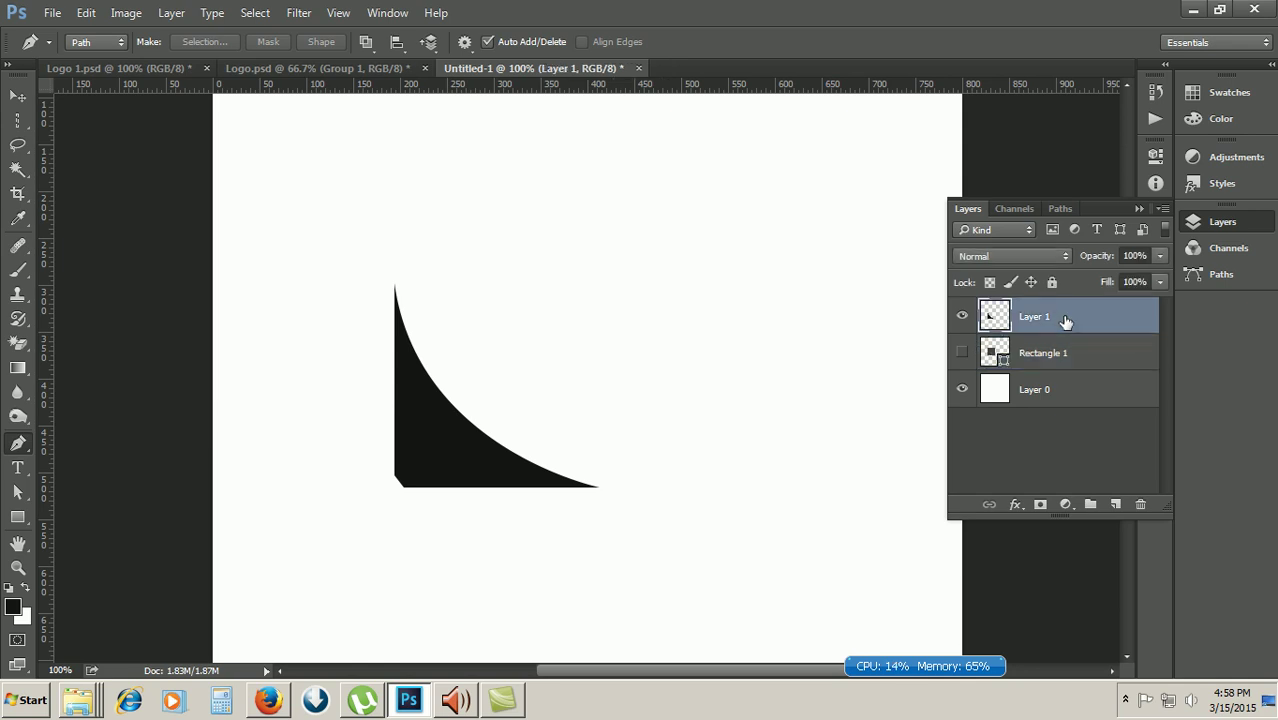
right_click(1078, 320)
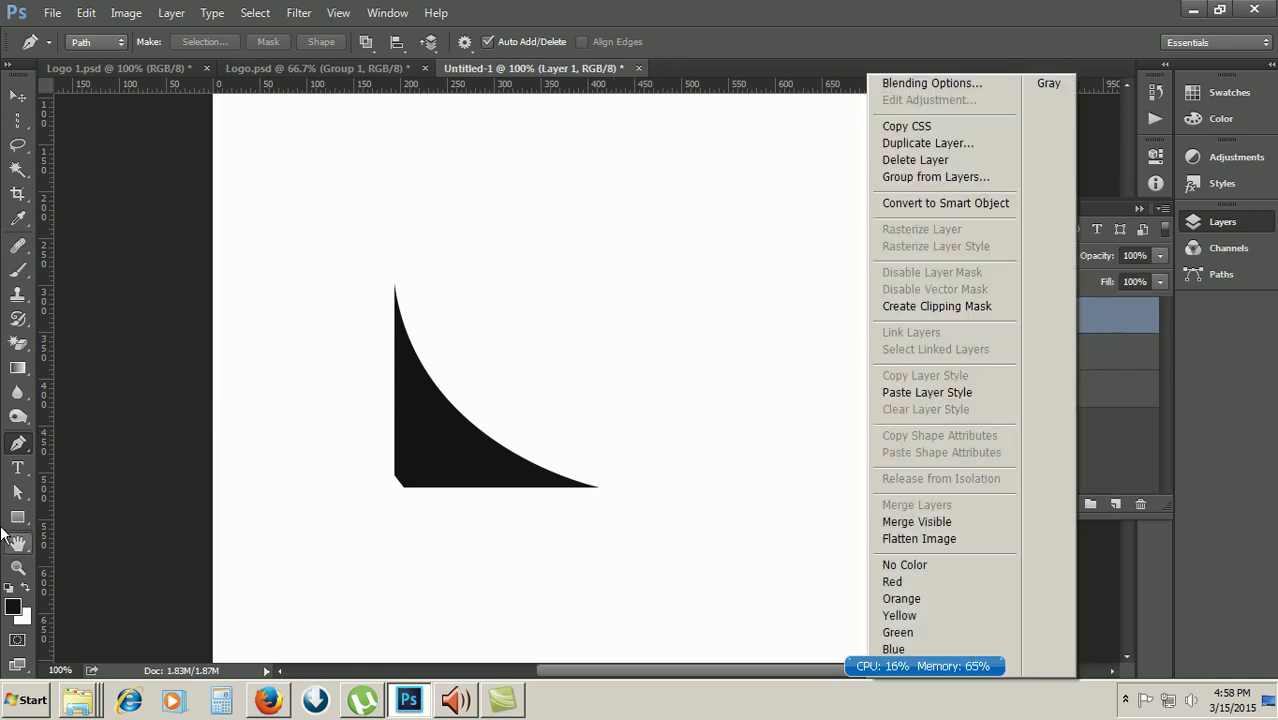
click(930, 83)
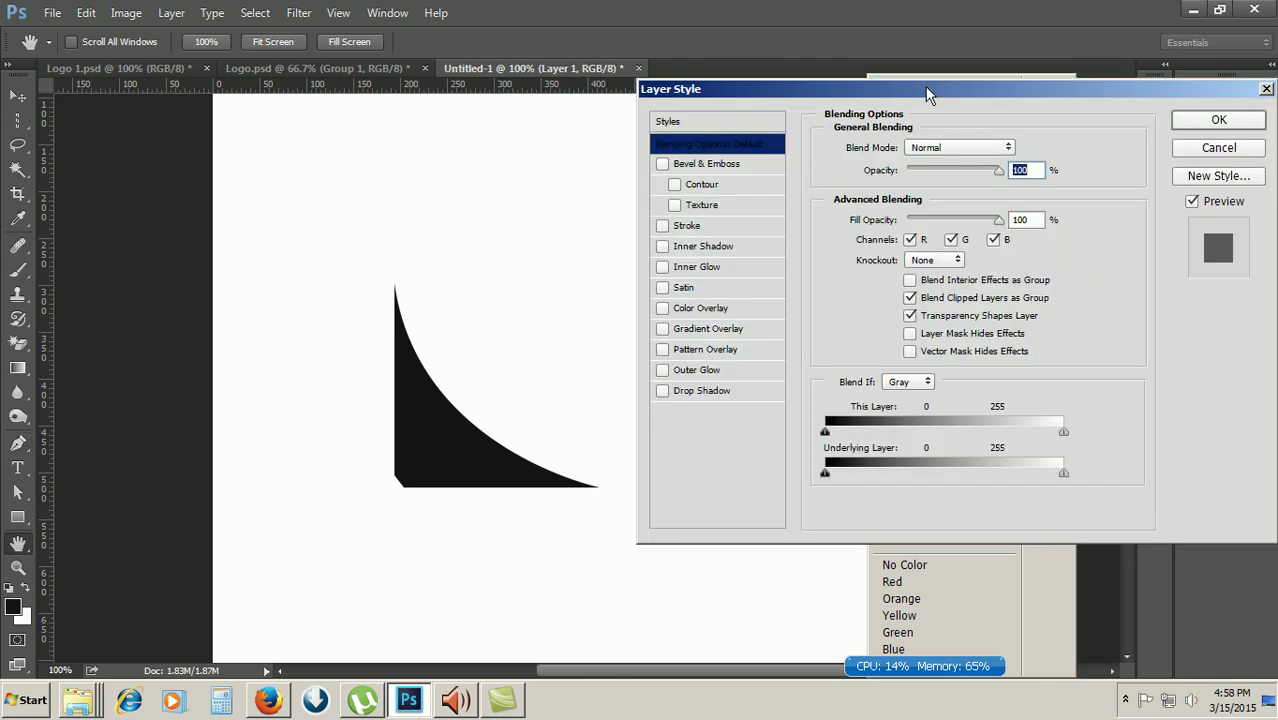
click(691, 331)
click(921, 196)
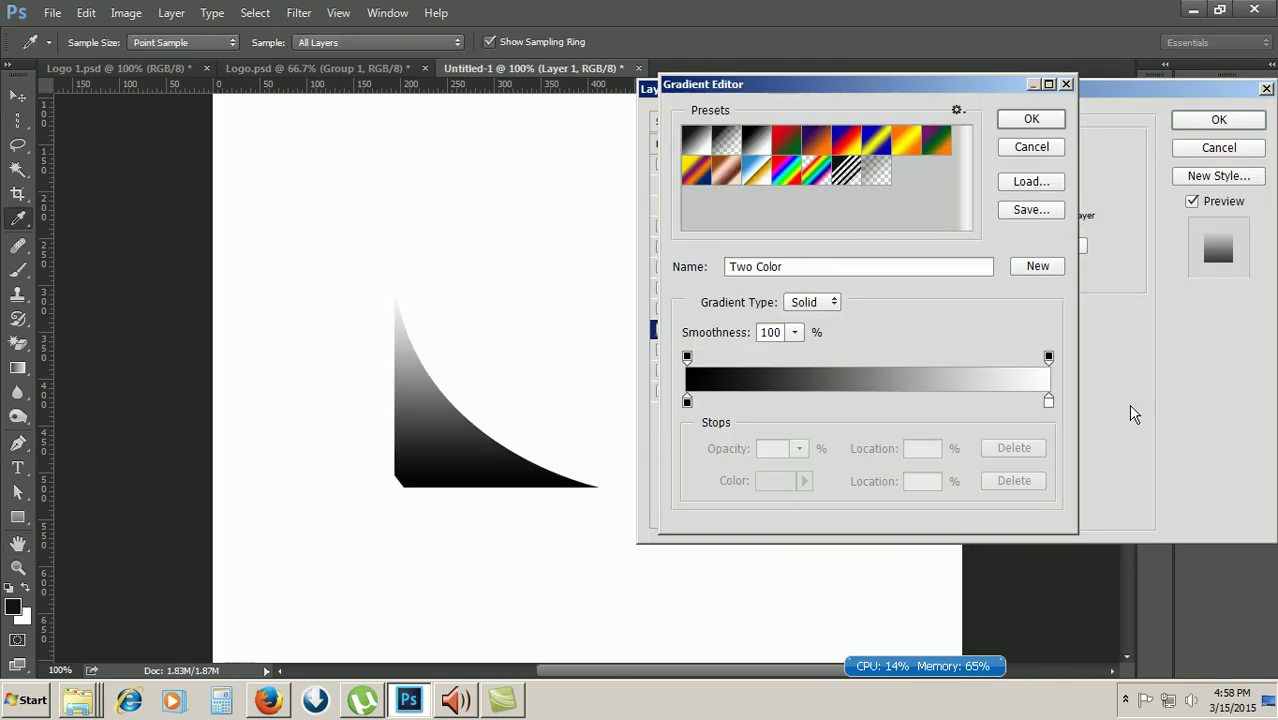
double_click(1048, 402)
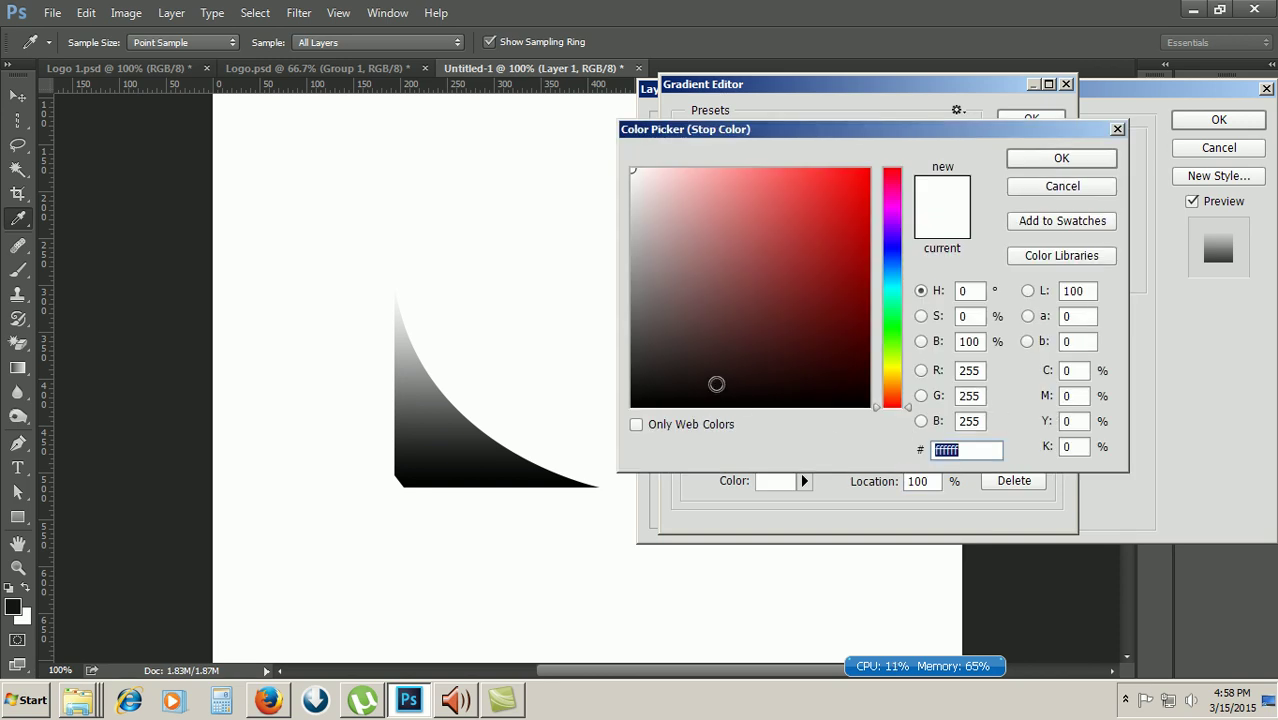
mouse_move(641, 327)
mouse_down()
mouse_move(607, 313)
mouse_move(612, 296)
mouse_up()
click(1061, 158)
click(1036, 118)
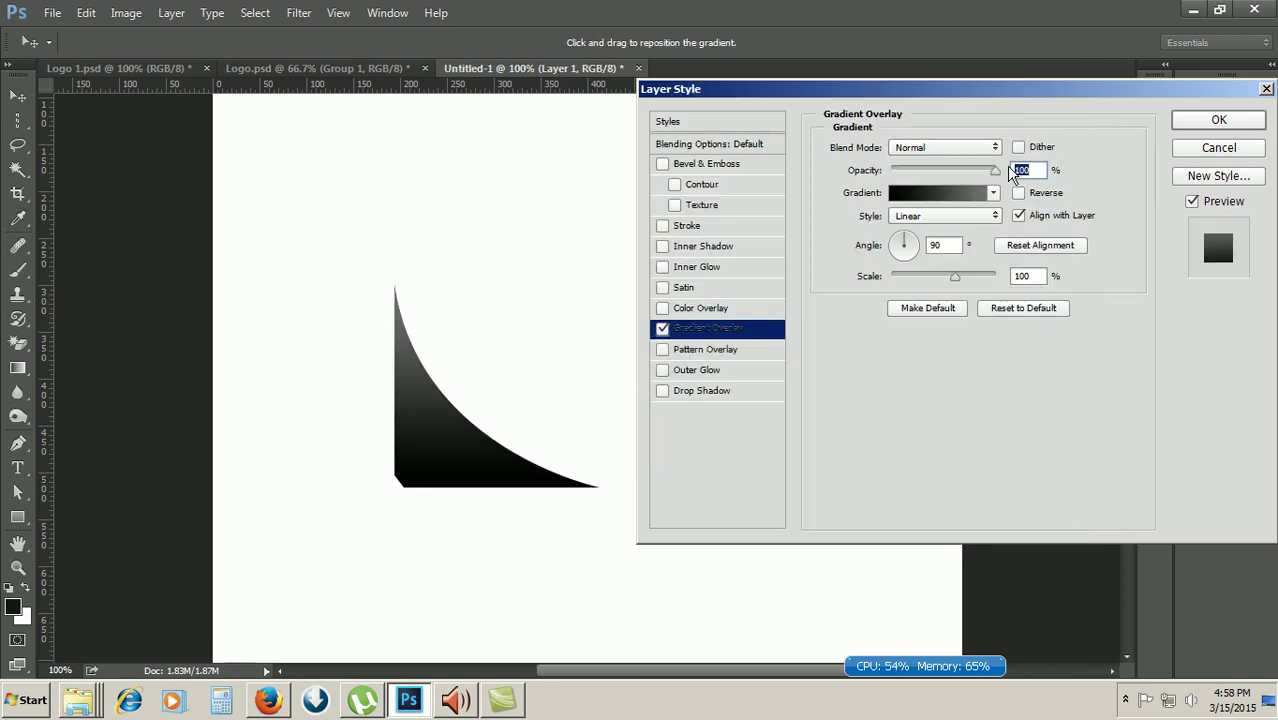
click(1219, 121)
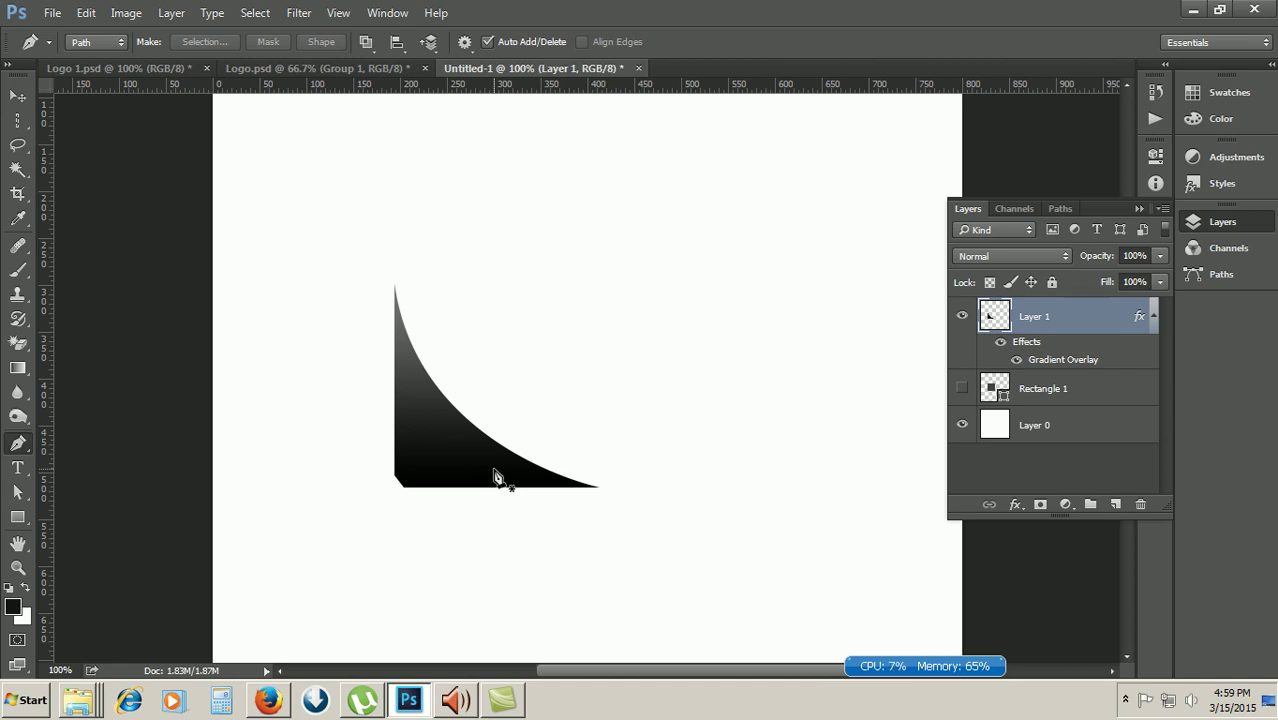
Step: Move the gradient-filled corner piece to the upper-right part of the canvas, centred at about X 573, Y 277 px
click(21, 100)
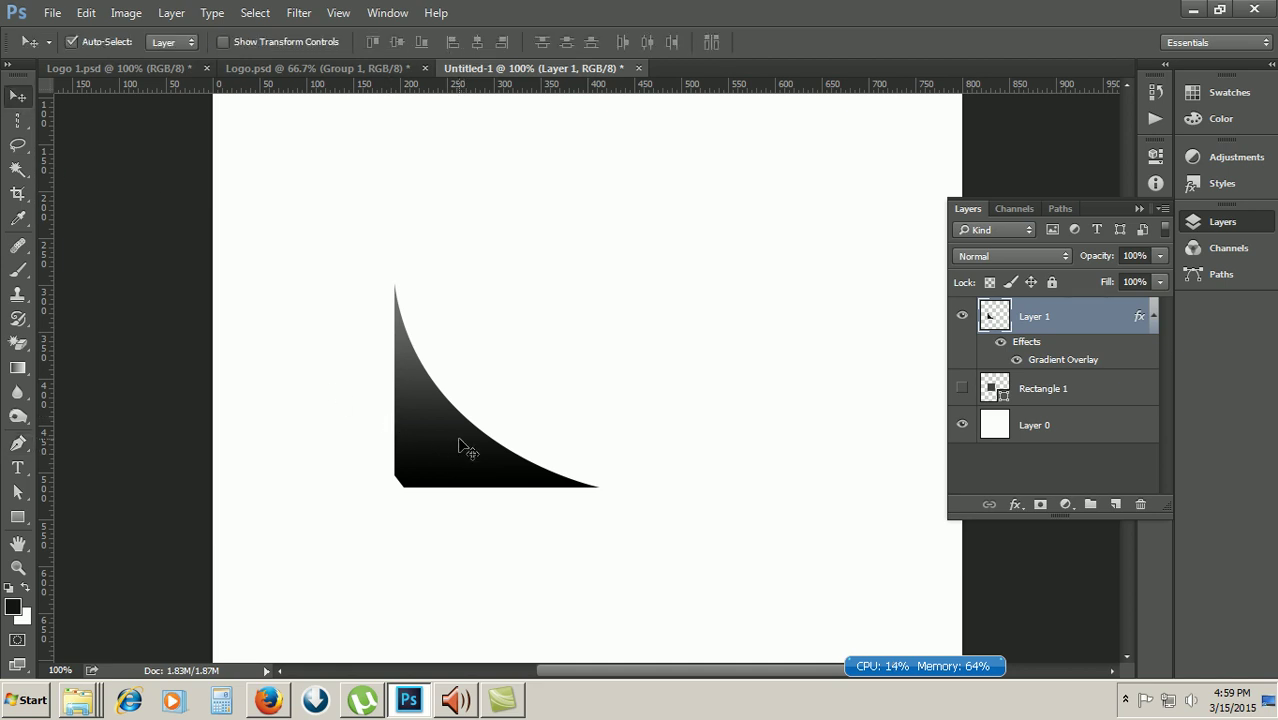
drag(466, 458, 736, 428)
key(ctrl+minus)
drag(684, 392, 678, 349)
Step: Duplicate the corner piece's layer and flip the copy horizontally with Free Transform
key(ctrl+j)
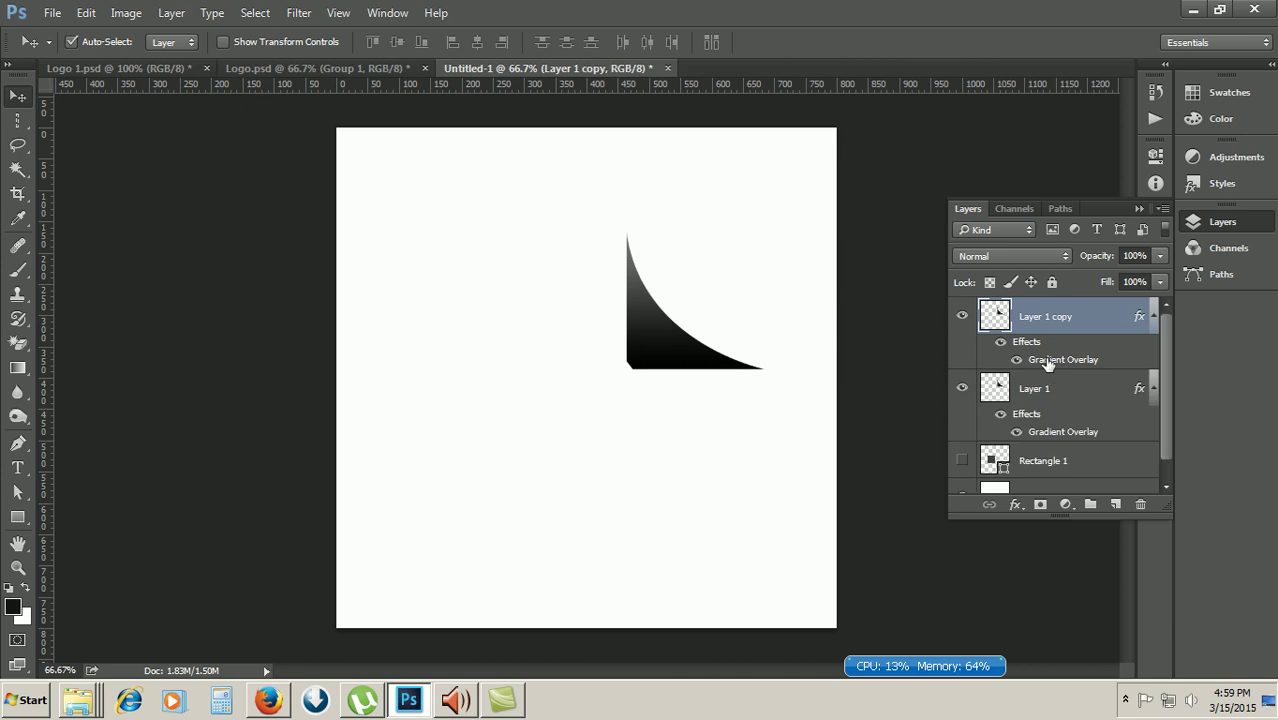
key(ctrl+t)
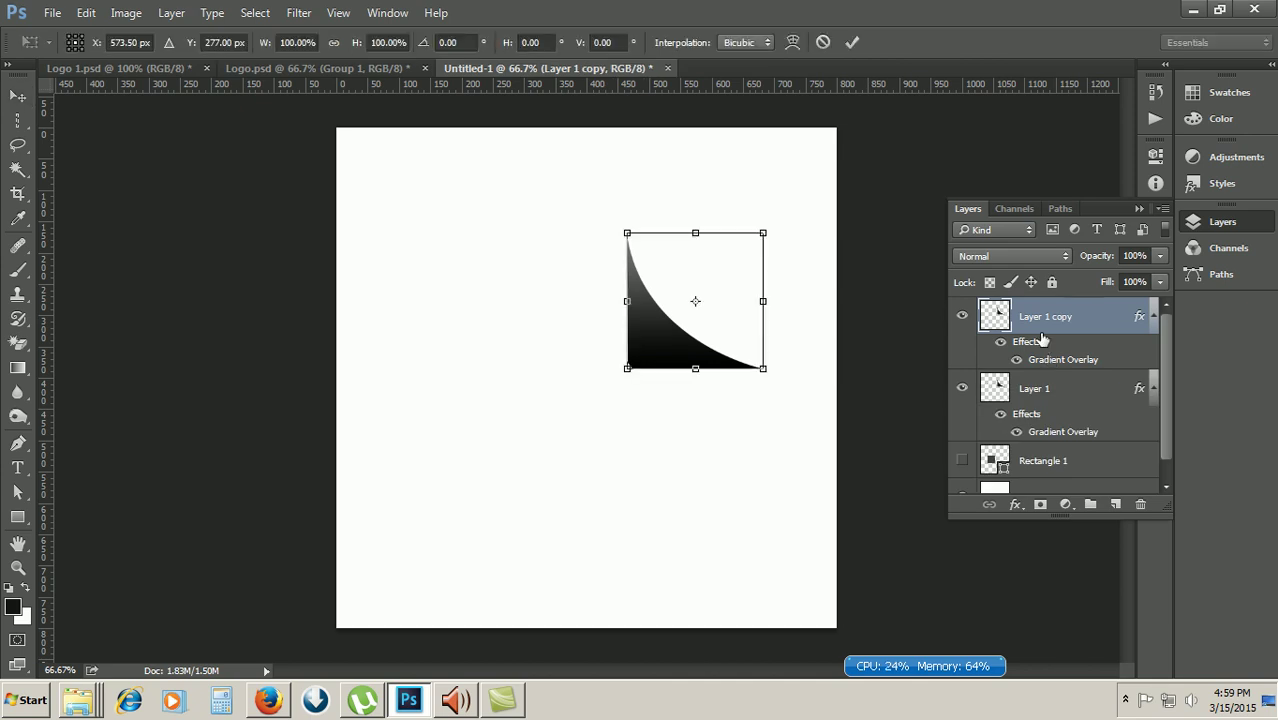
right_click(674, 336)
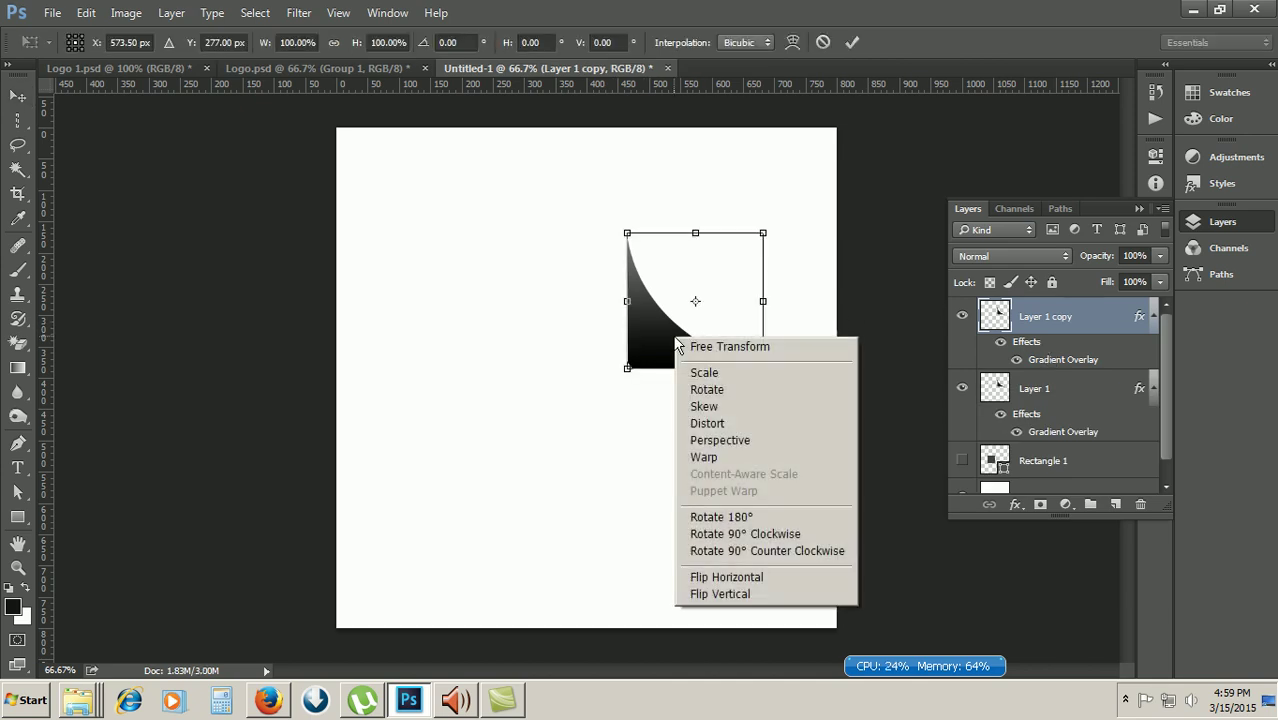
click(771, 580)
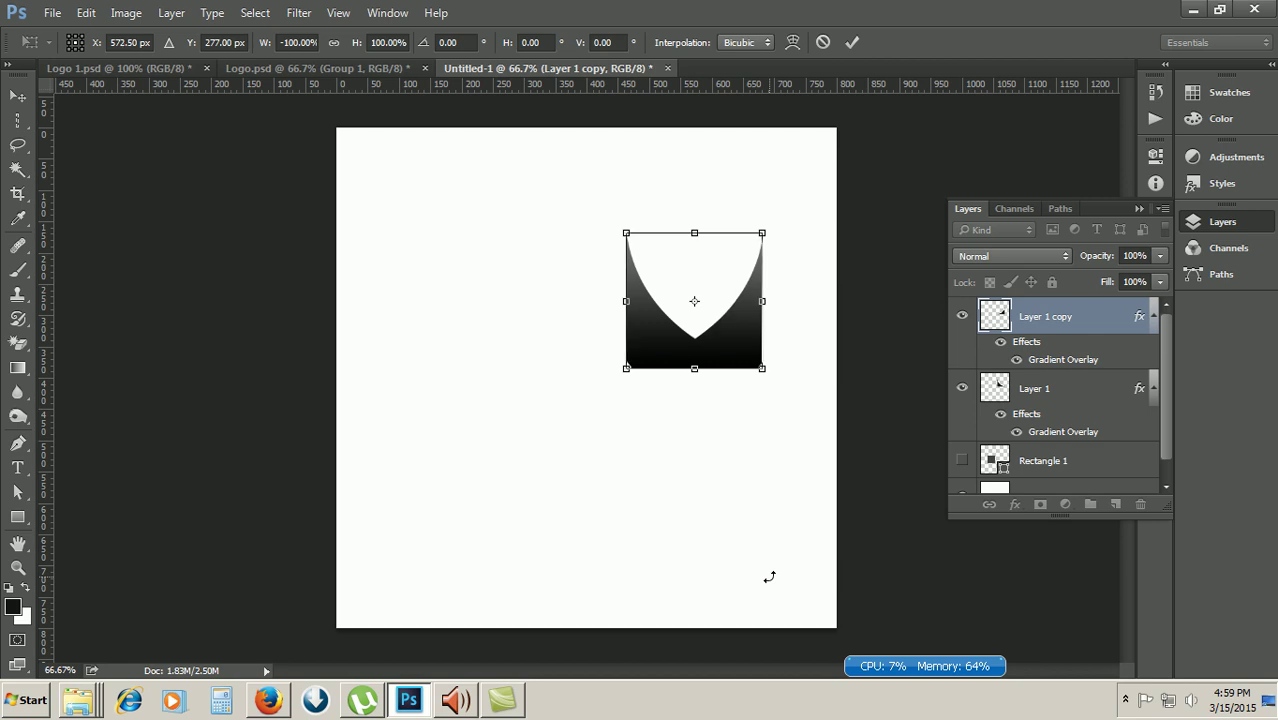
Step: Try shifting the mirrored copy leftward until its straight edge meets the original piece's straight edge
key(shift+Left)
key(shift+Left)
key(shift+Left)
key(shift+Left)
key(shift+Left)
key(shift+Left)
key(shift+Left)
key(shift+Left)
key(shift+Left)
key(shift+Left)
key(shift+Left)
key(shift+Left)
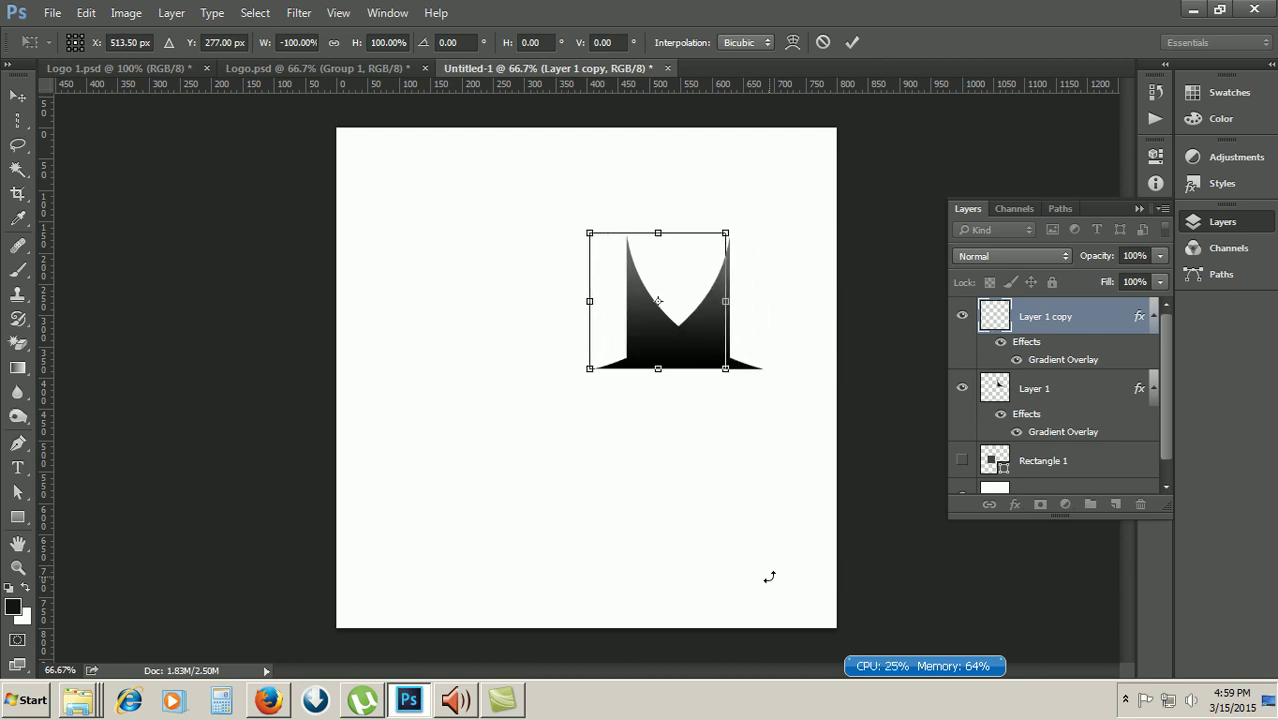
key(shift+Left)
key(shift+Left)
key(shift+Left)
key(shift+Left)
key(shift+Left)
key(shift+Left)
key(shift+Left)
key(shift+Left)
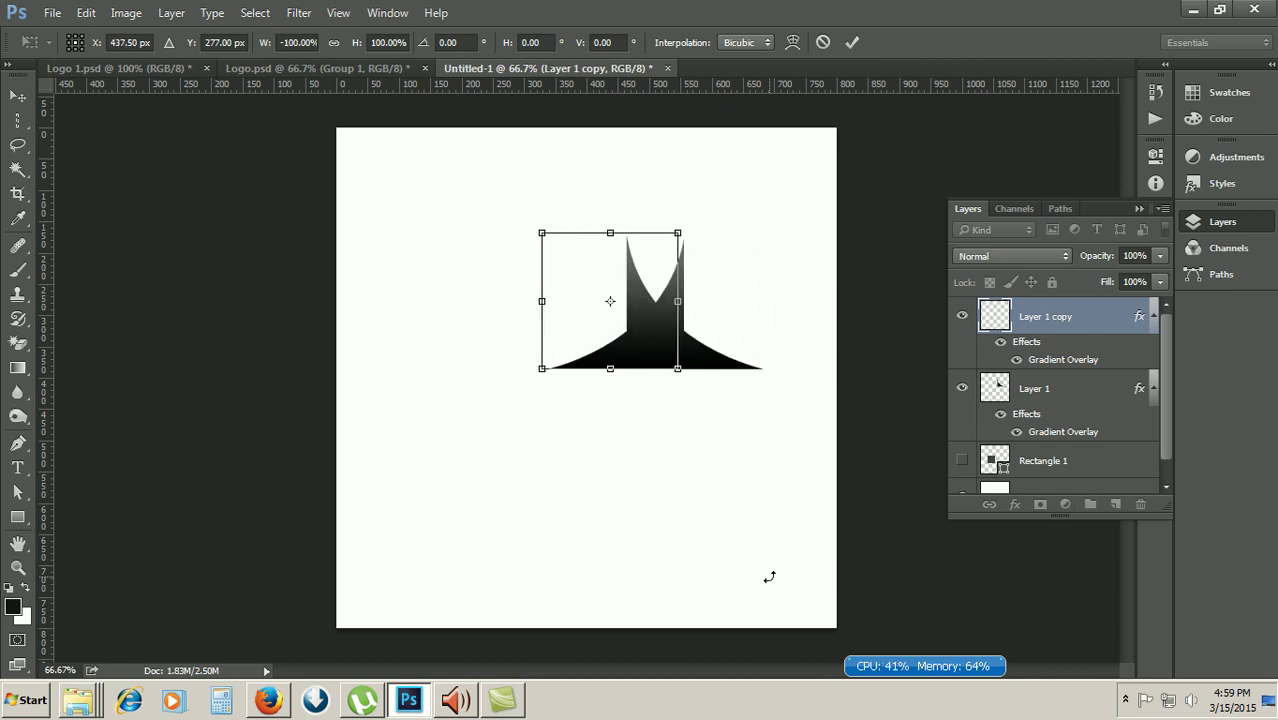
key(shift+Left)
key(shift+Left)
key(shift+Left)
key(shift+Left)
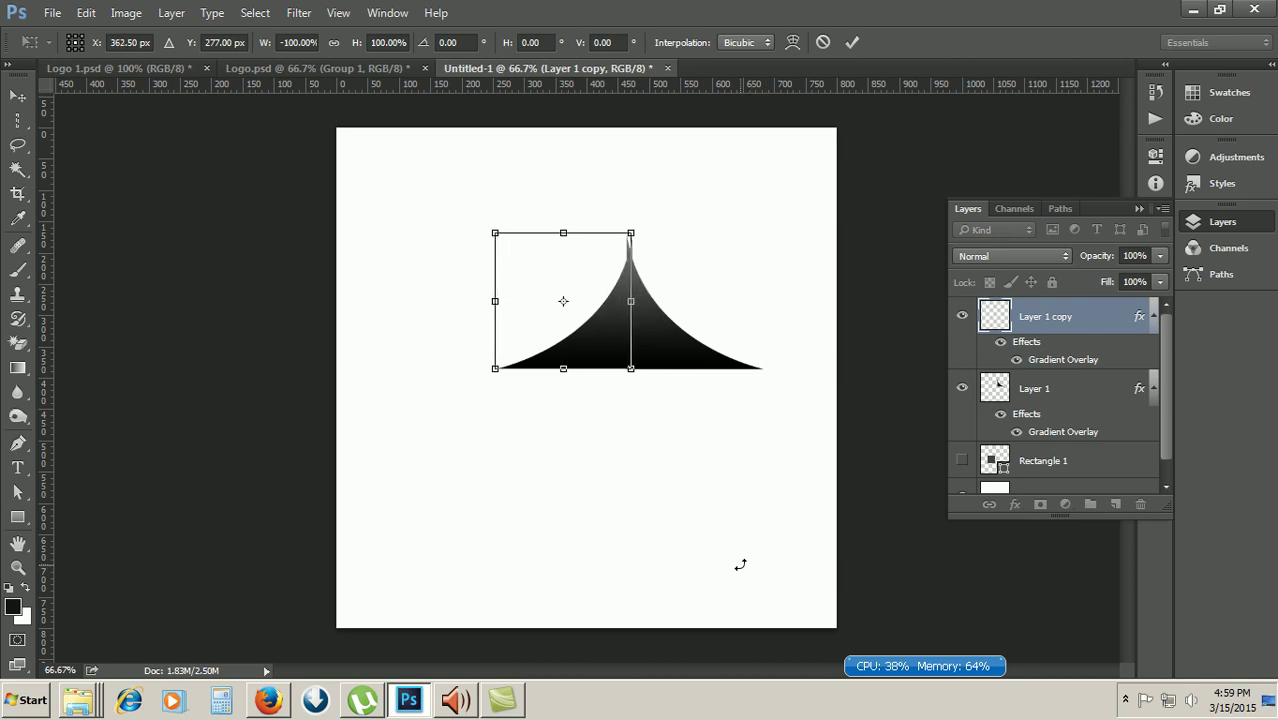
key(Right)
Step: Place the mirrored copy right of the original with their curved tips meeting, and move both pieces left toward the canvas centre
drag(586, 355, 867, 352)
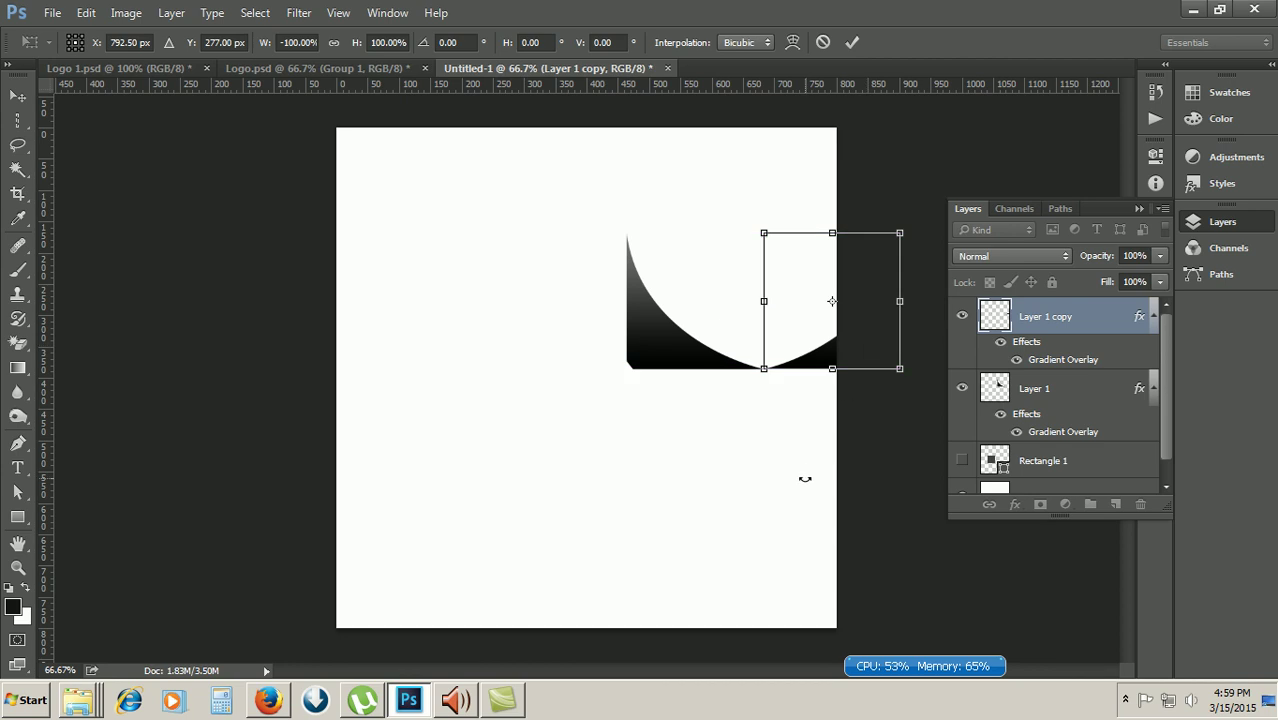
key(Return)
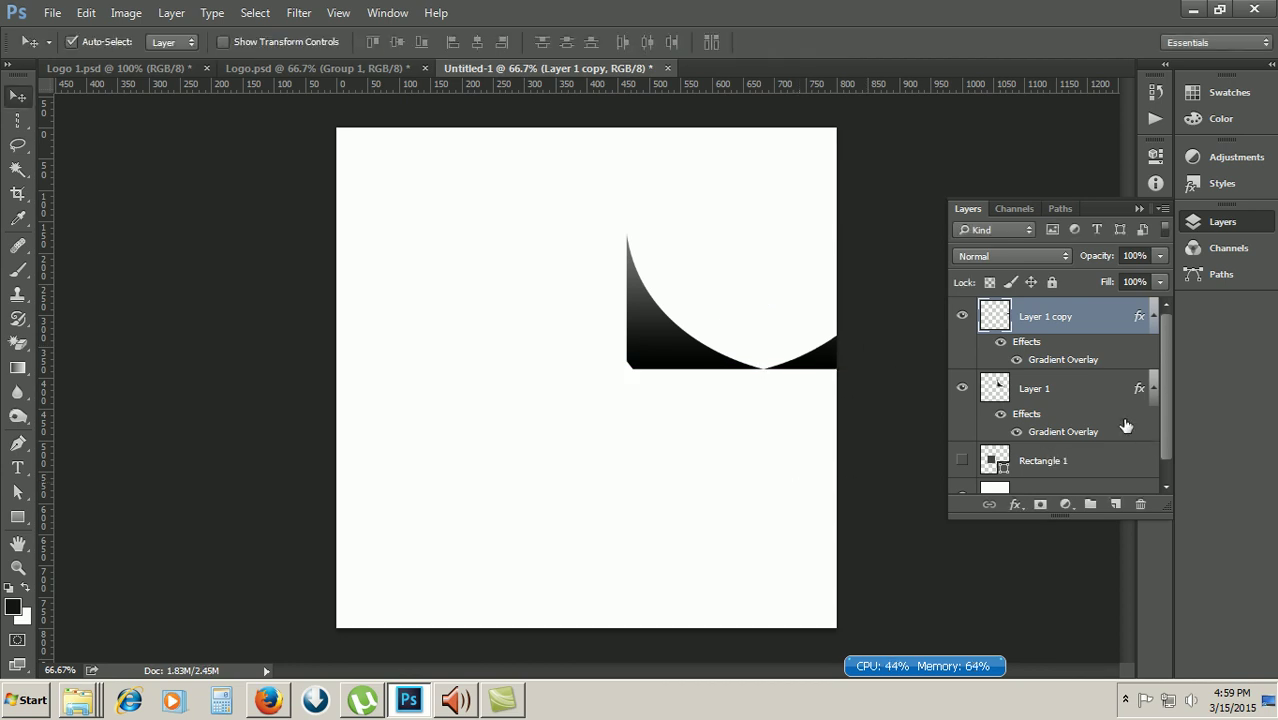
shift+click(1054, 409)
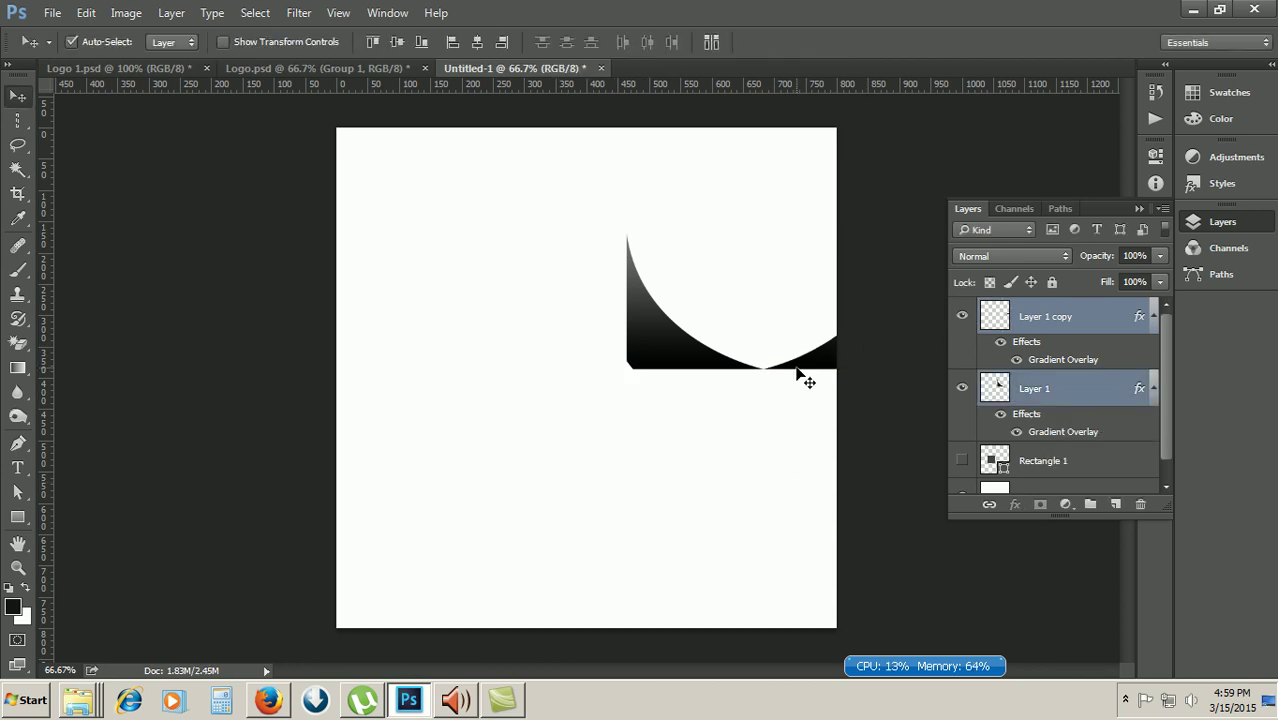
drag(650, 349, 491, 354)
Step: Scale both corner pieces down together proportionally to about 241 × 120 px near the canvas centre
key(ctrl+t)
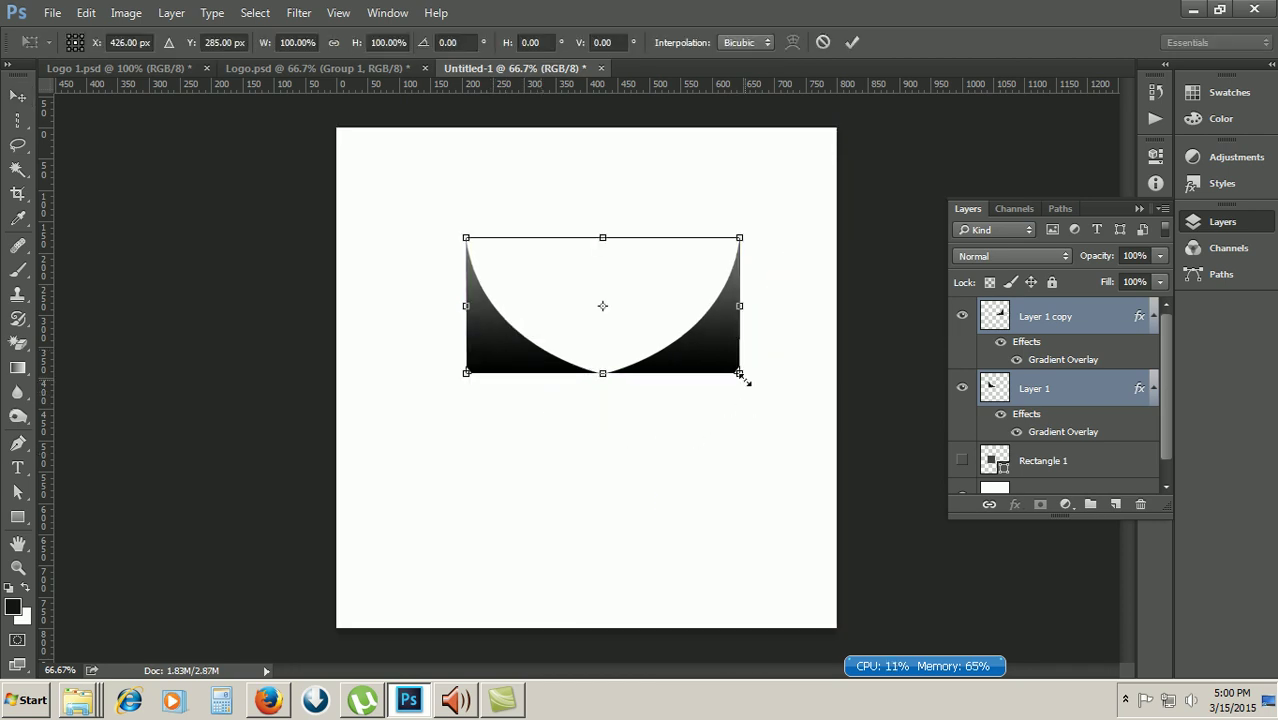
drag(740, 372, 669, 378)
key(Return)
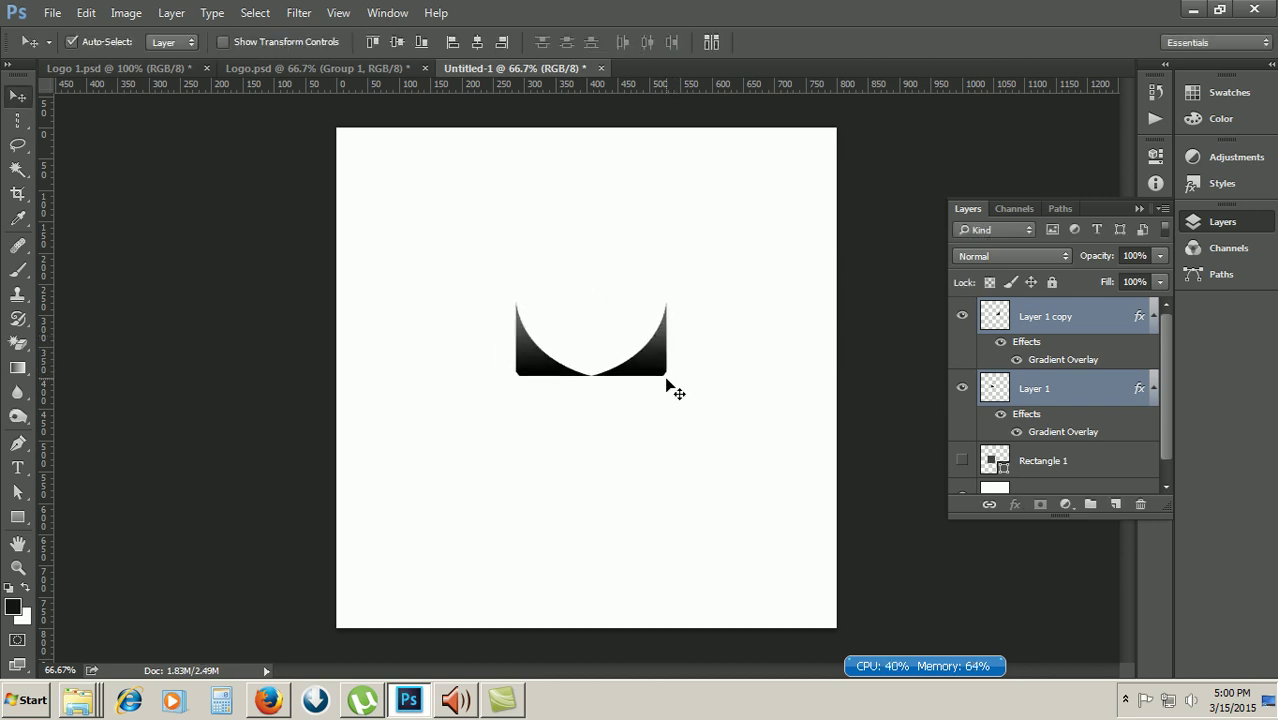
Step: Duplicate both corner pieces and flip the copied pair vertically with Free Transform
key(ctrl+j)
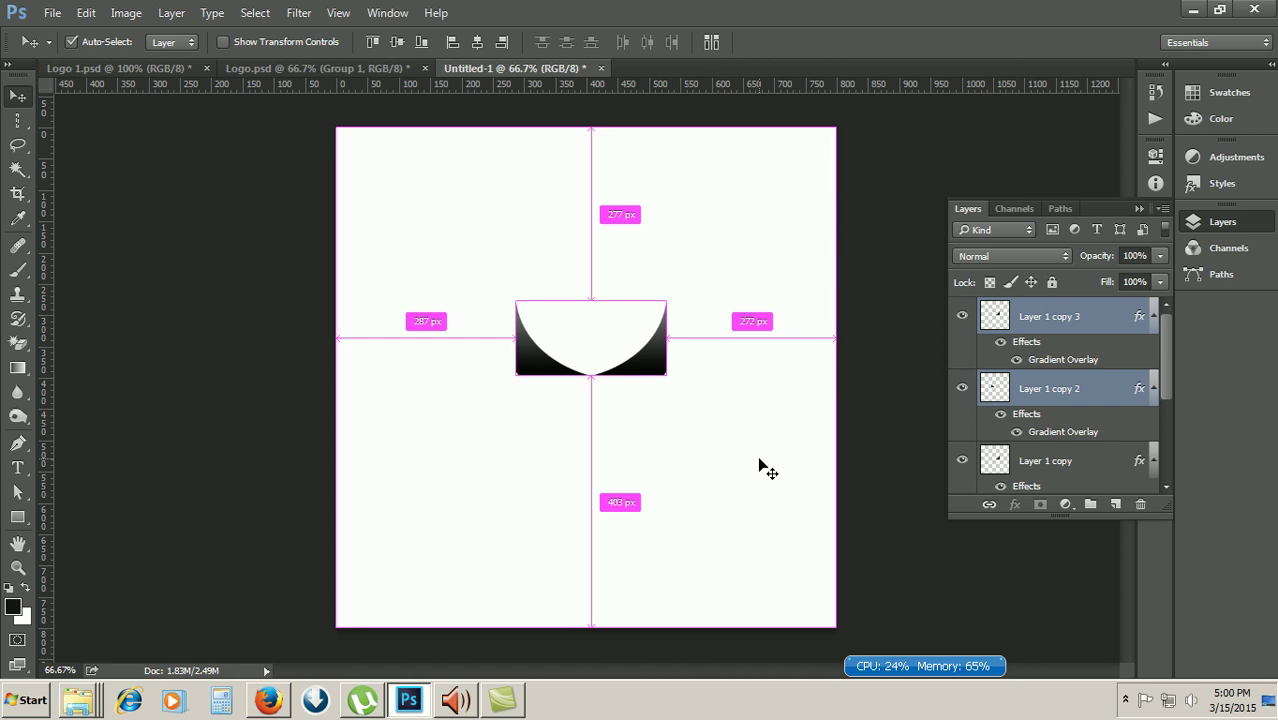
key(ctrl+t)
right_click(647, 353)
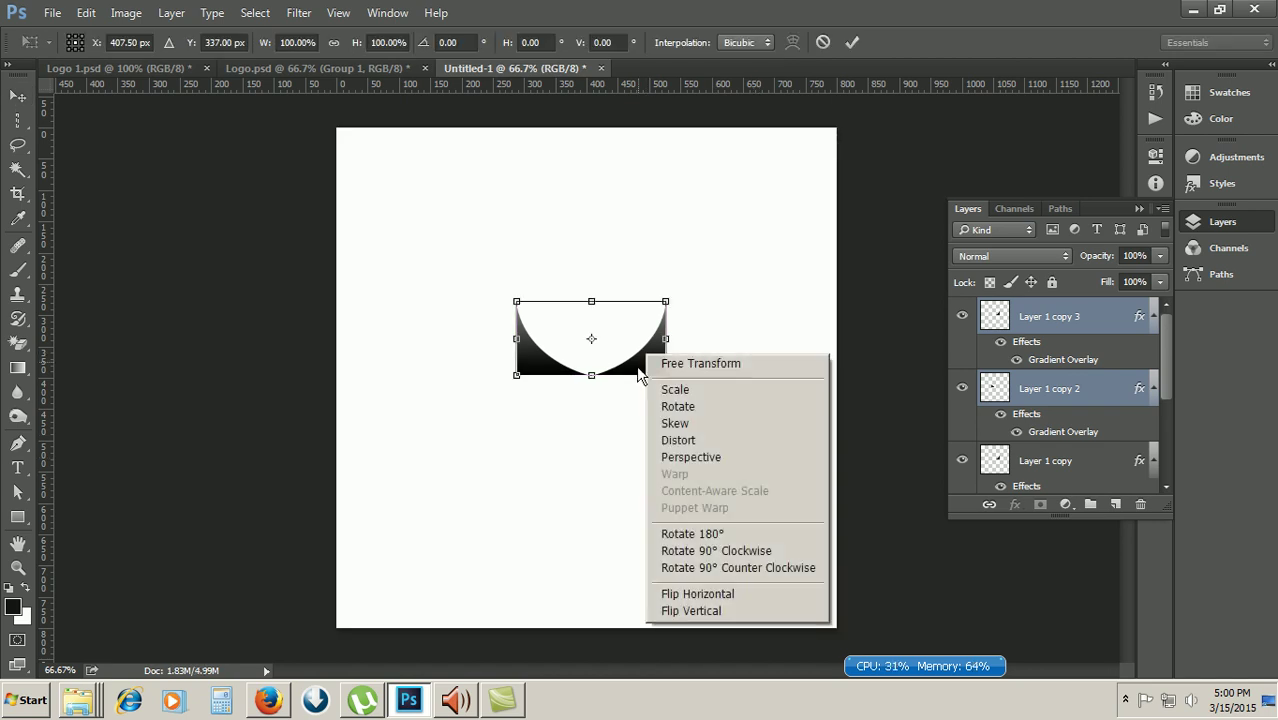
click(692, 611)
Step: Move the flipped pair straight down 122 px so it sits below the original pair with a thin gap, and apply the transform
key(shift+Down)
key(shift+Down)
key(shift+Down)
key(shift+Down)
key(shift+Down)
key(shift+Down)
key(shift+Down)
key(shift+Down)
key(shift+Down)
key(shift+Down)
key(shift+Down)
key(shift+Down)
key(Down)
key(Down)
key(Down)
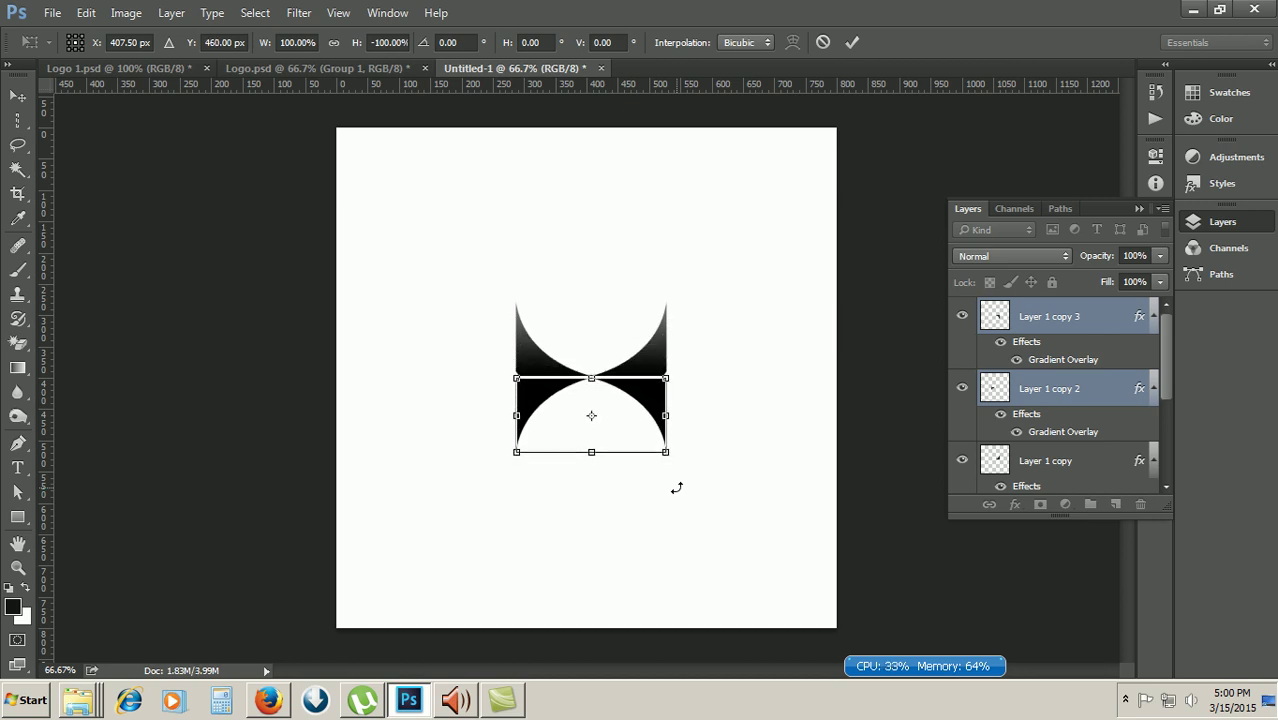
key(Up)
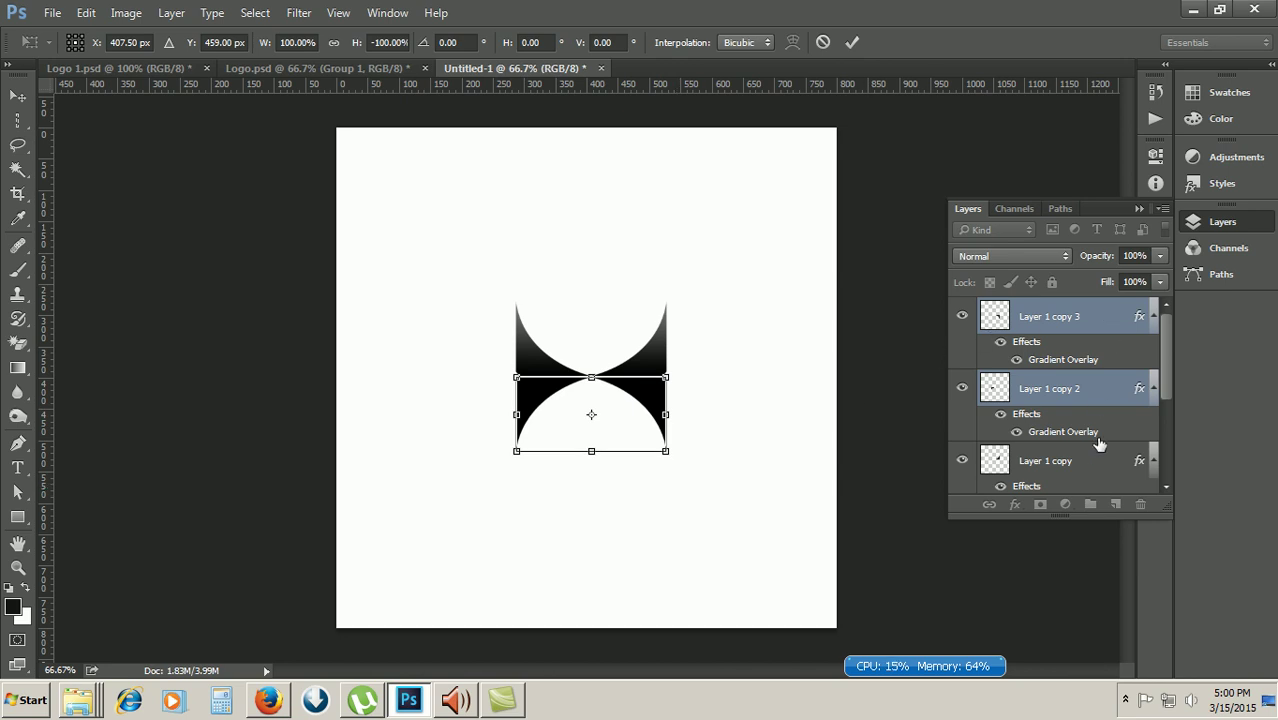
key(ctrl+plus)
key(Return)
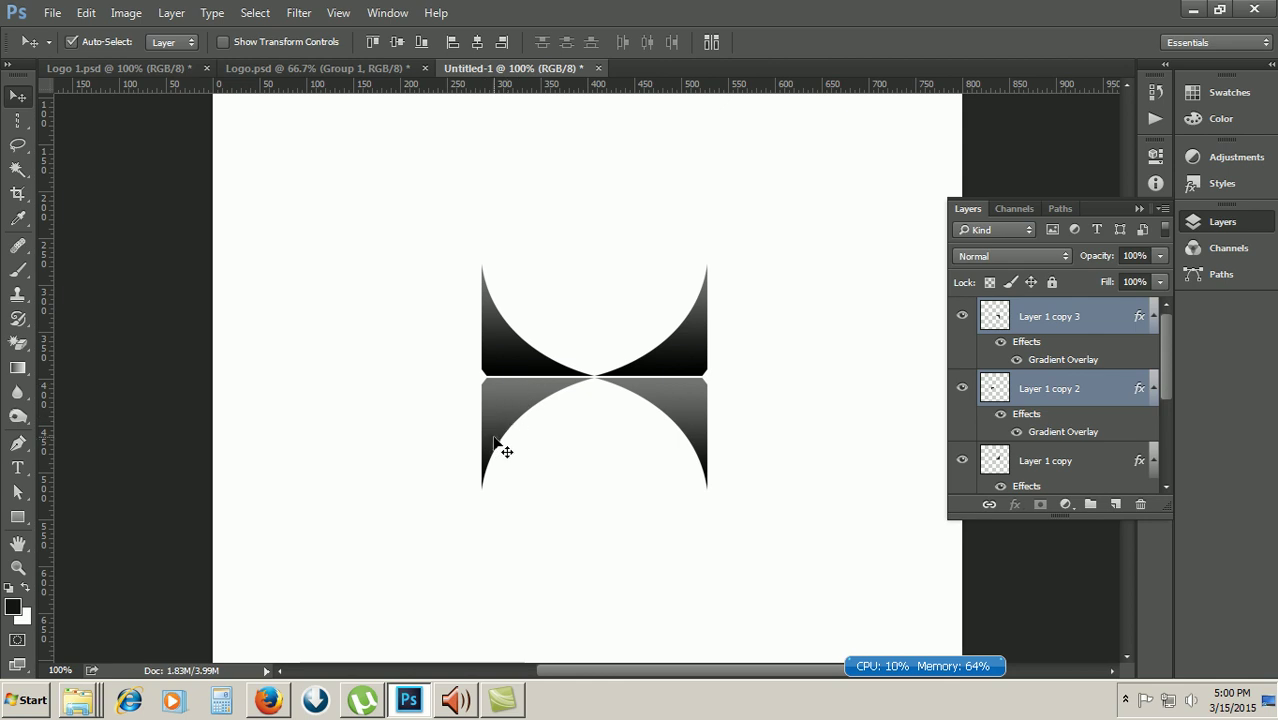
Step: Set the Gradient Overlay angle of Layer 1 copy 2, the lower-left piece, to -90°
double_click(1073, 432)
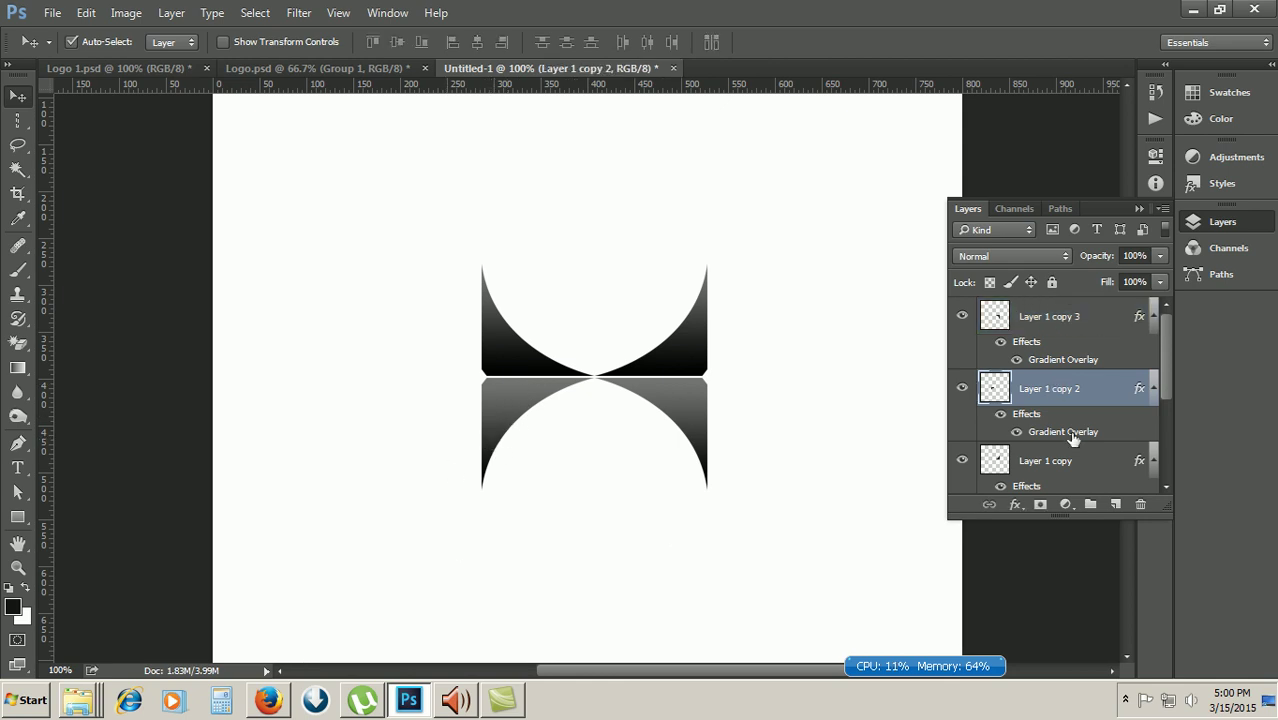
click(912, 245)
drag(929, 250, 904, 294)
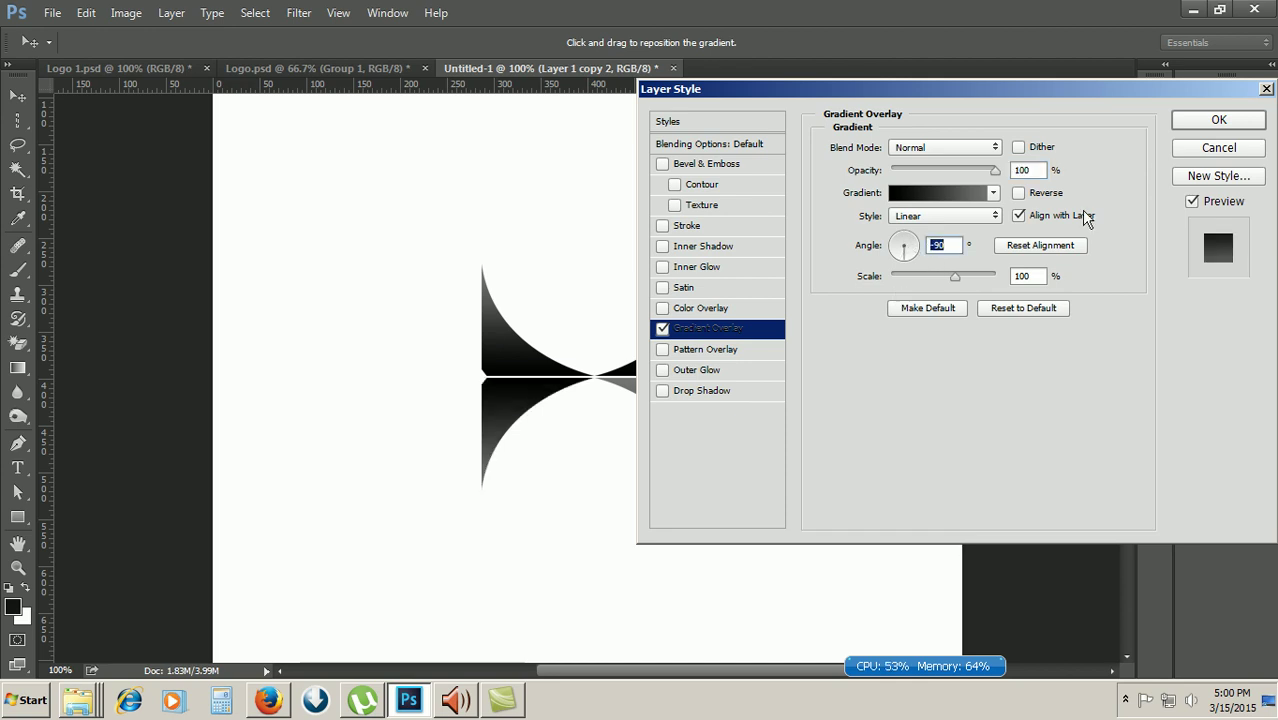
click(1219, 120)
Step: Set the Gradient Overlay angle of Layer 1 copy 3, the lower-right piece, to about -75° and apply the style
double_click(1050, 361)
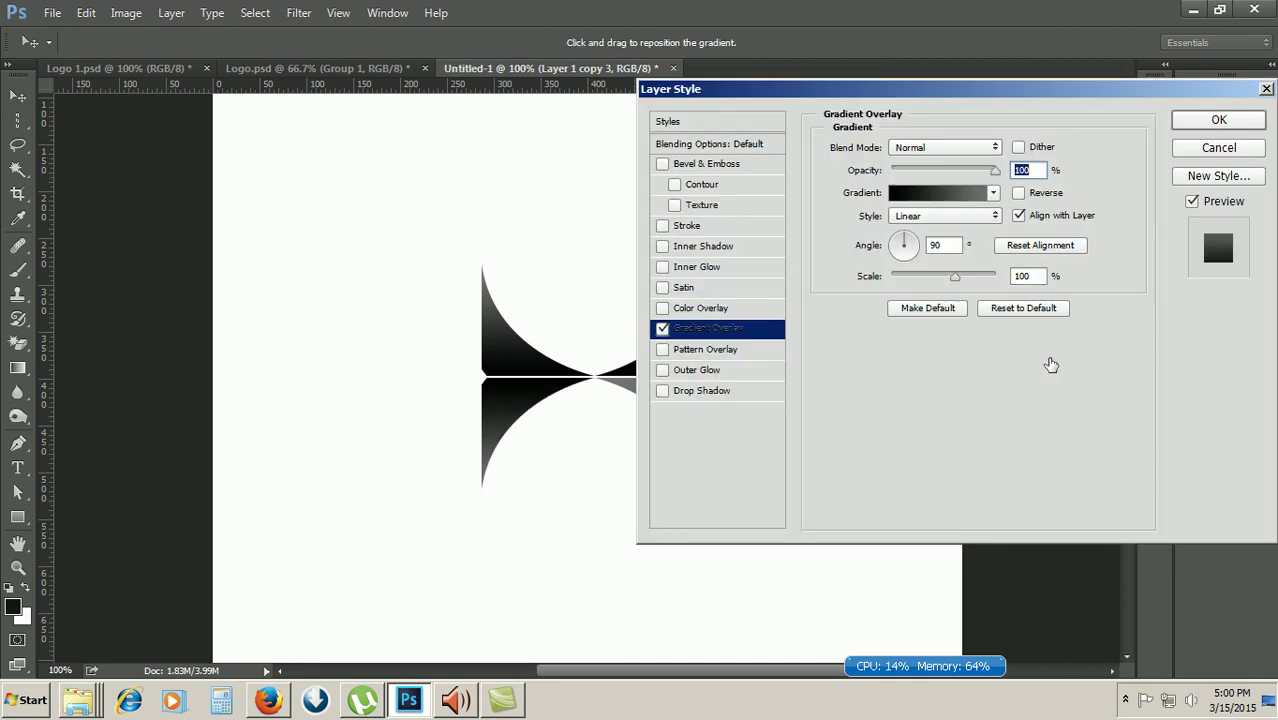
click(908, 261)
click(906, 262)
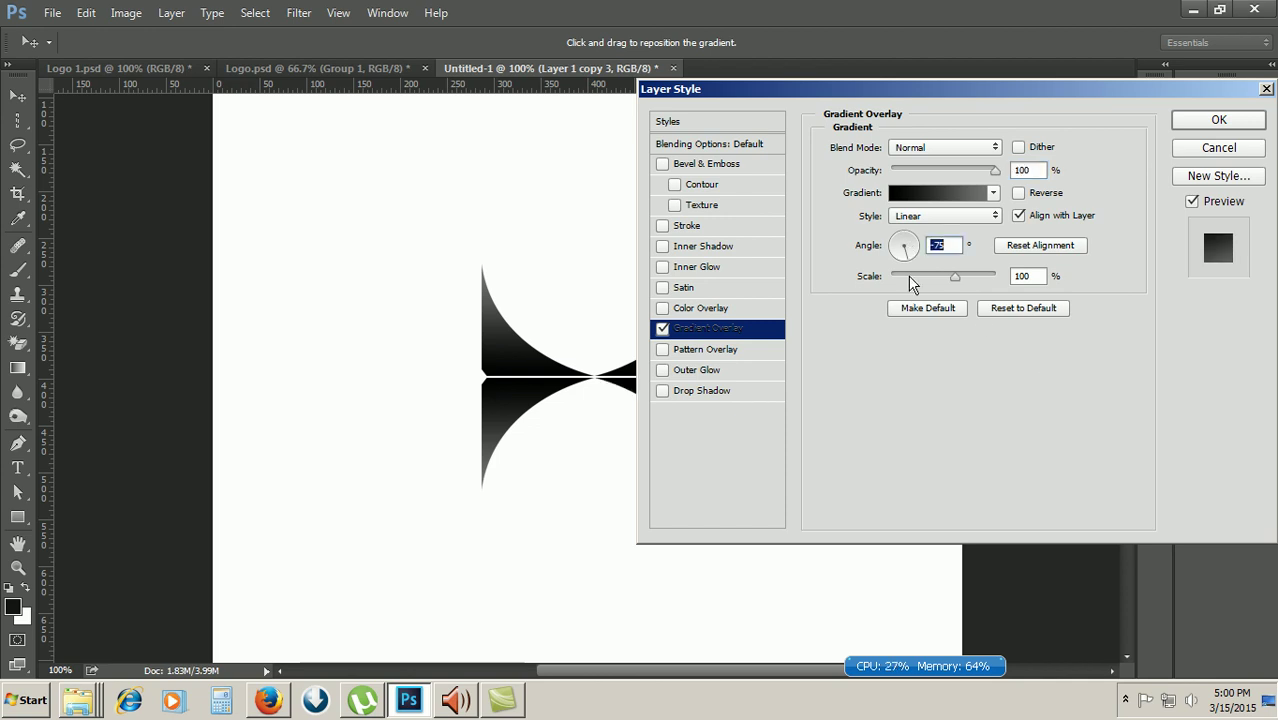
click(908, 262)
click(1197, 127)
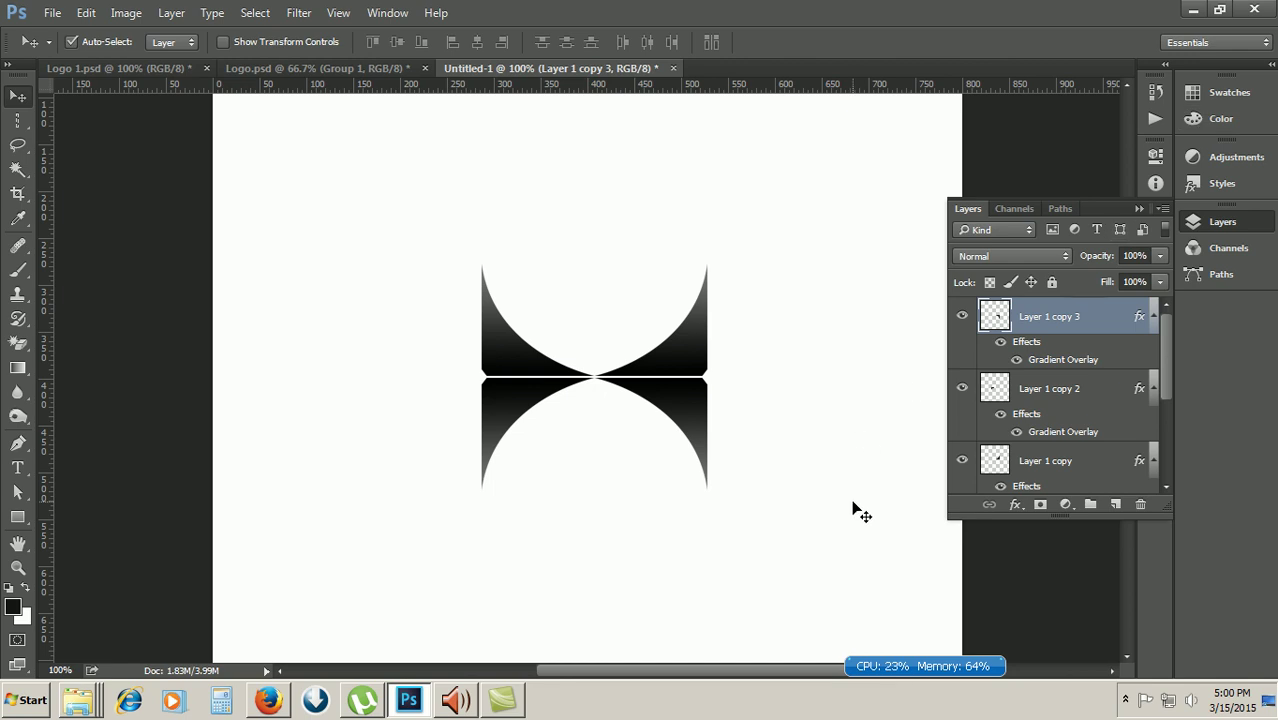
Step: Add the text "Xtrime" in 16 pt Myriad Pro Regular and place it between the two lower emblem pieces
click(1236, 222)
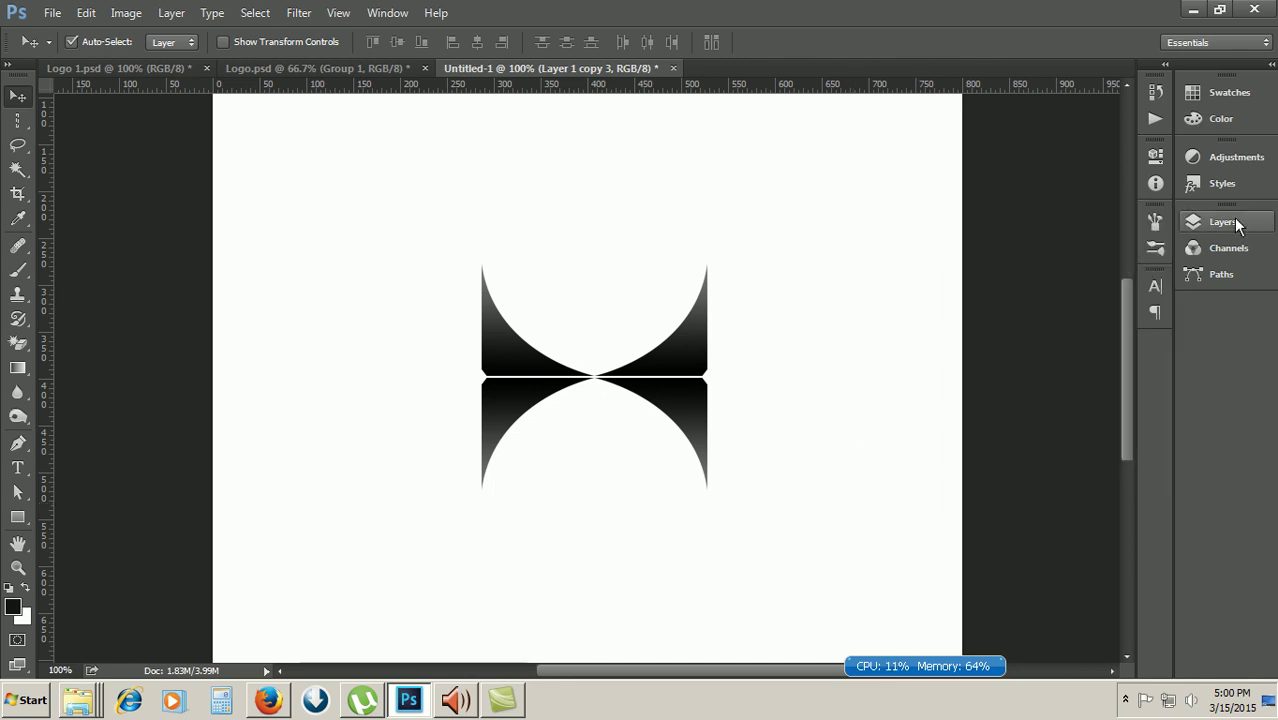
key(ctrl+minus)
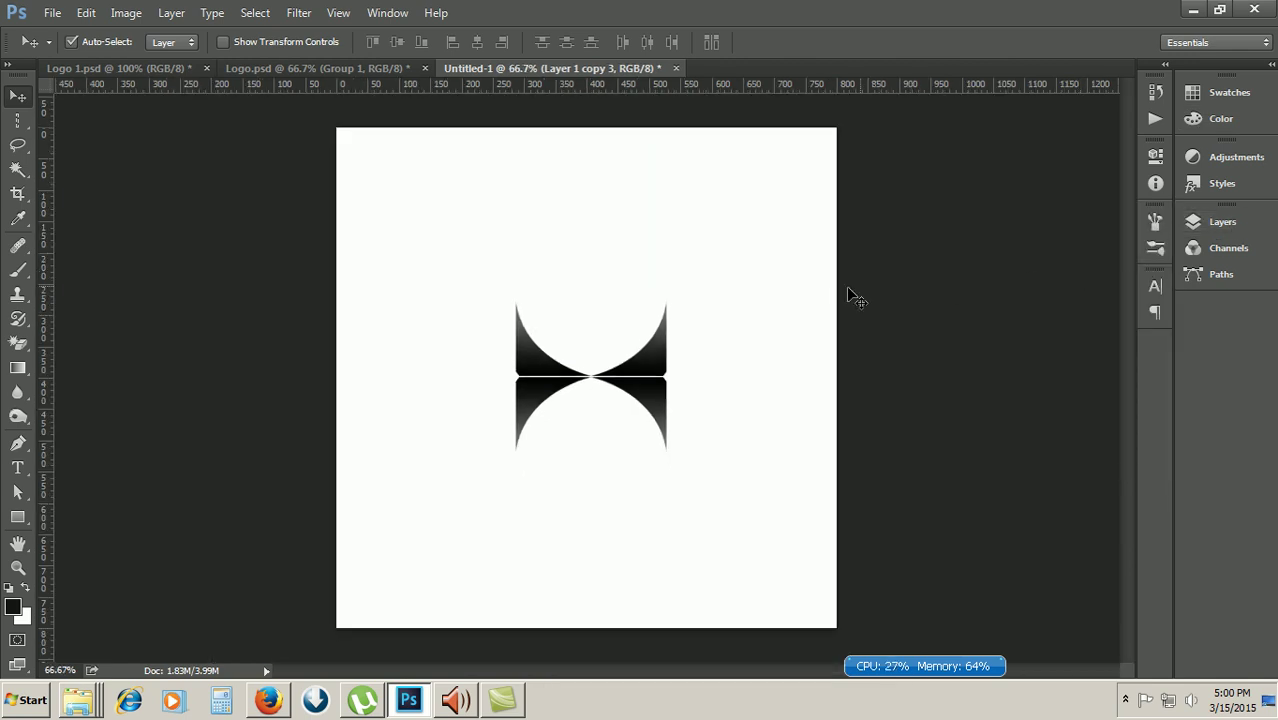
click(1222, 236)
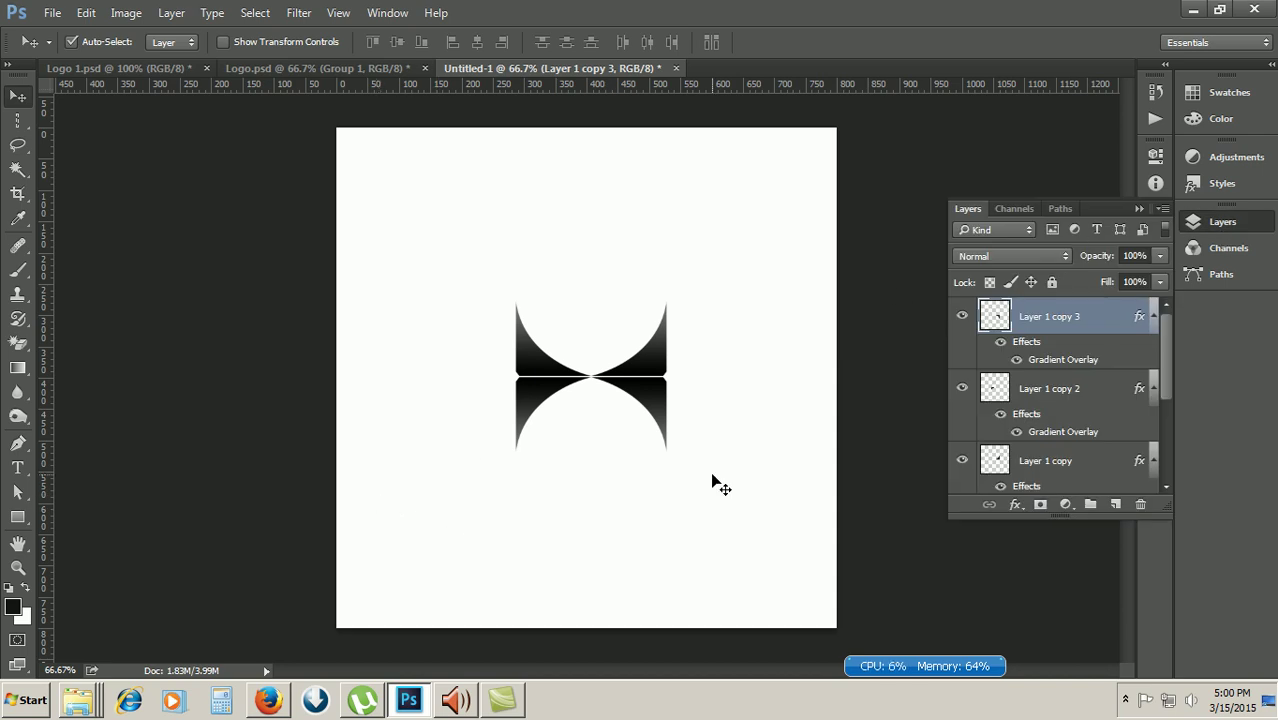
click(25, 466)
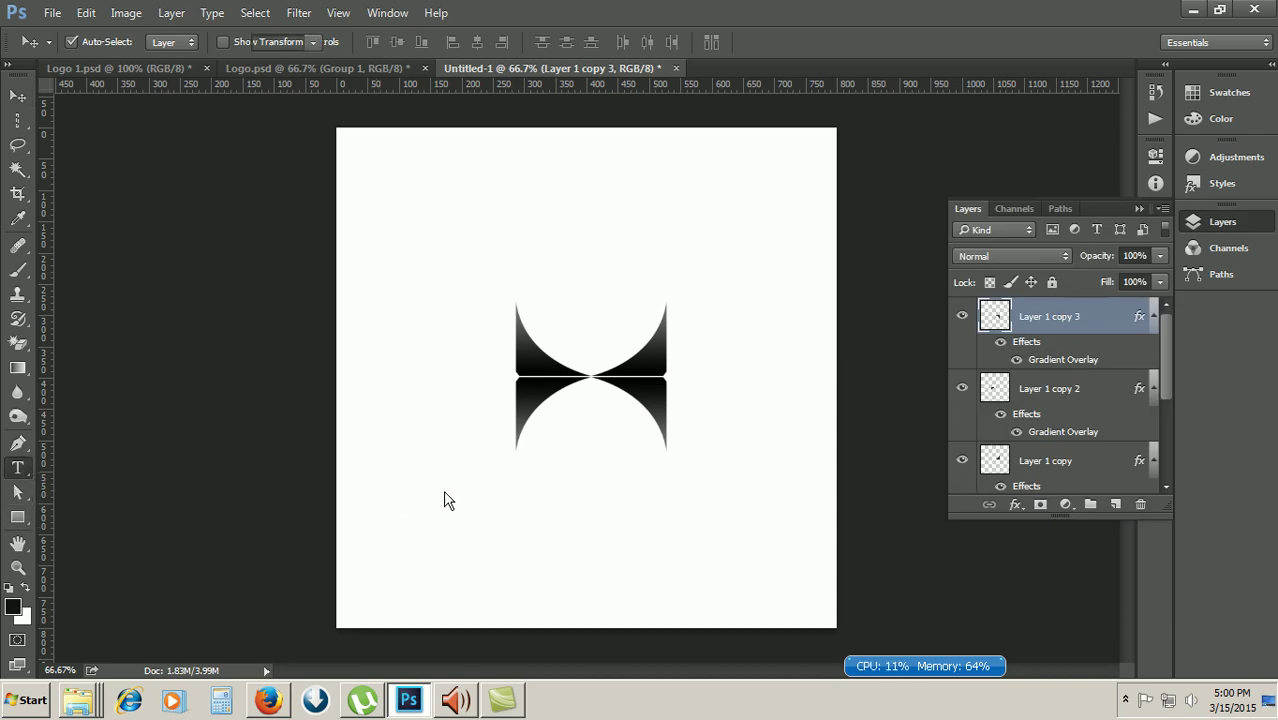
click(542, 443)
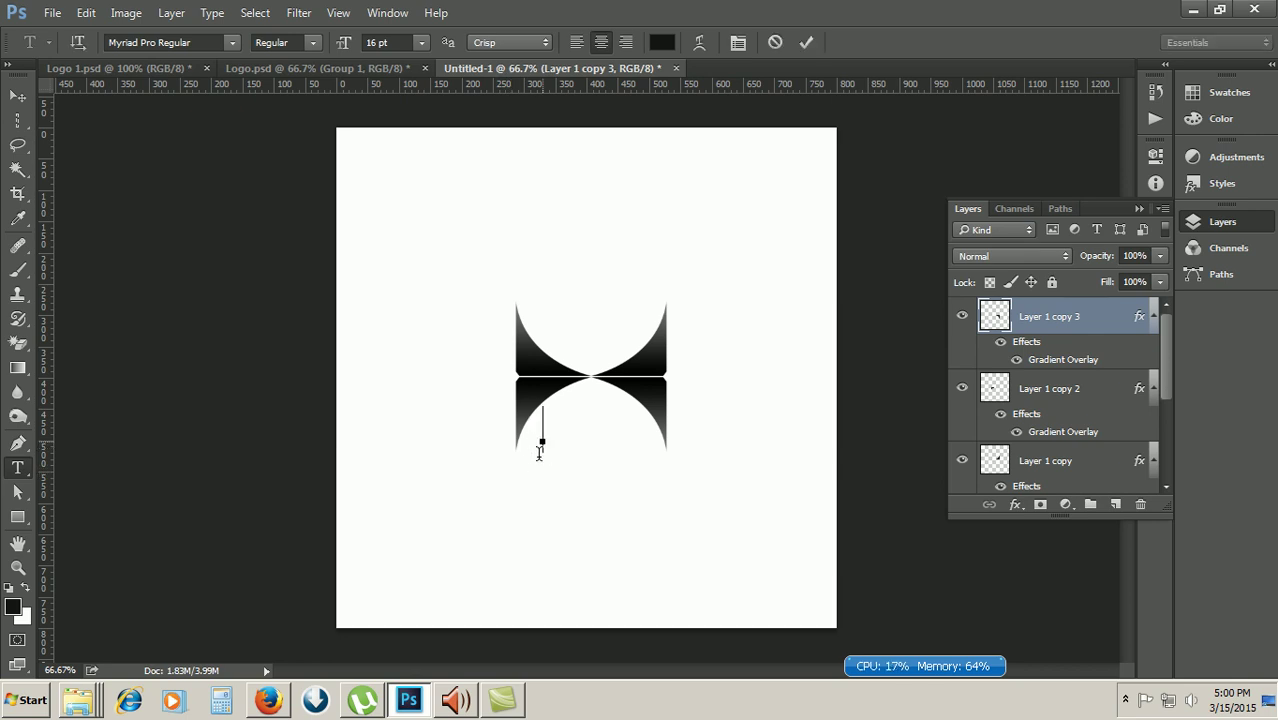
text(X)
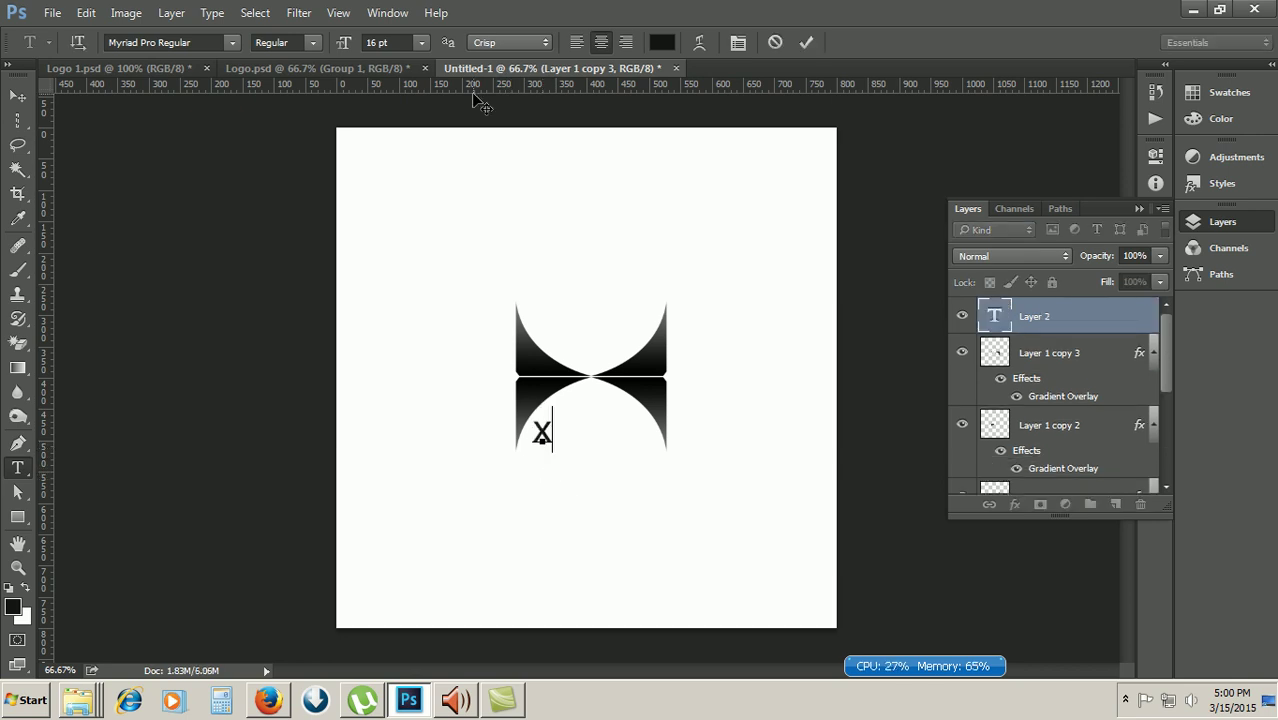
key(BackSpace)
text(S)
key(BackSpace)
text(Xtrime)
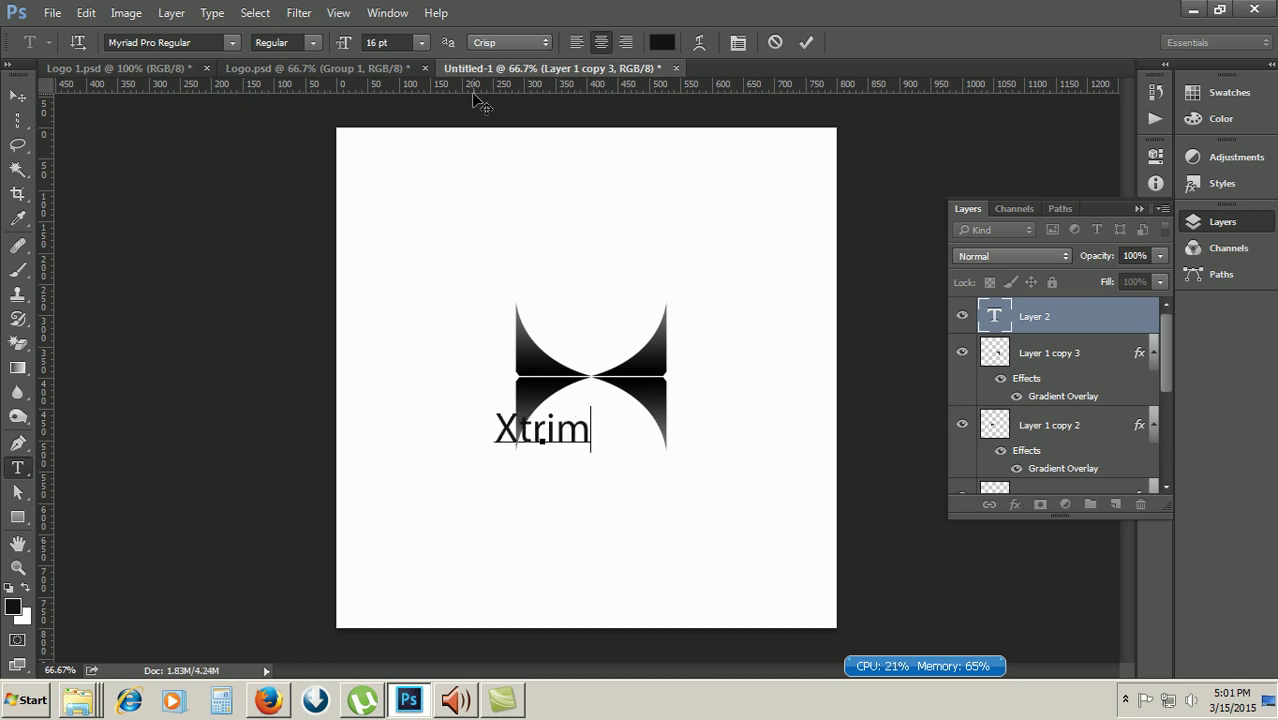
drag(559, 516, 606, 522)
Step: Color the letter X of the "Xtrime" text red (#ff0000)
drag(556, 432, 535, 431)
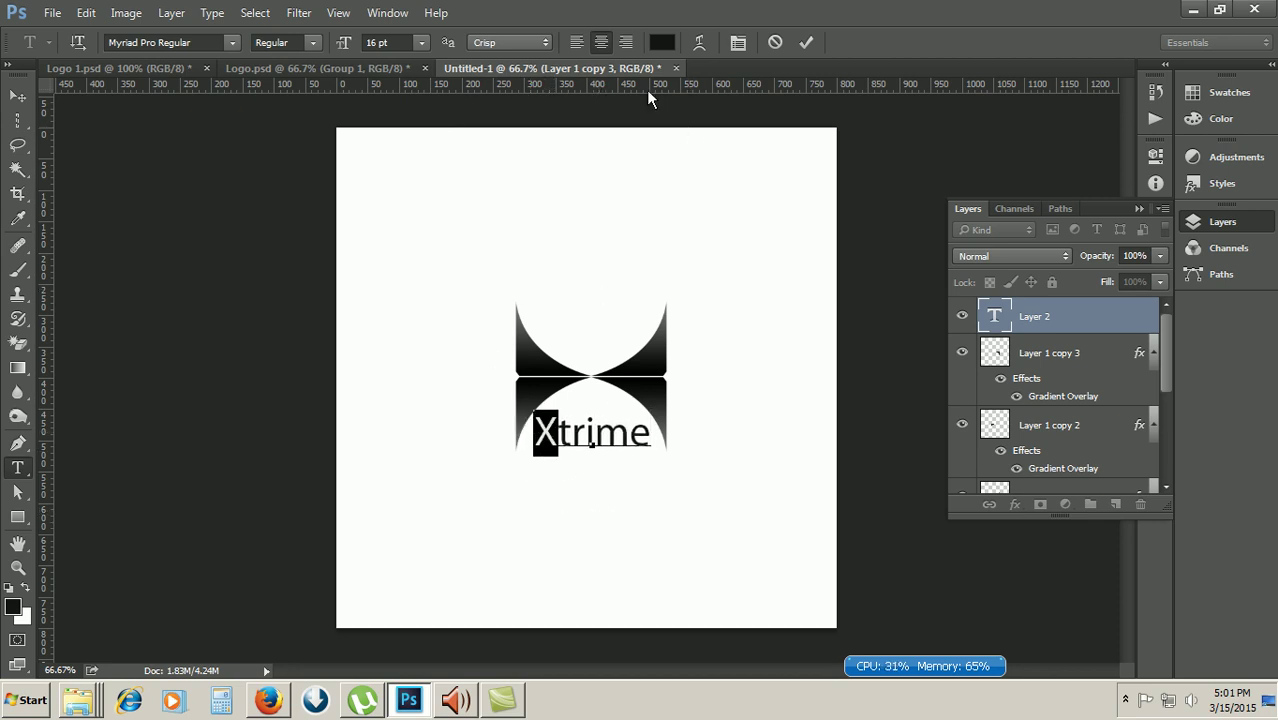
click(662, 42)
drag(818, 185, 903, 140)
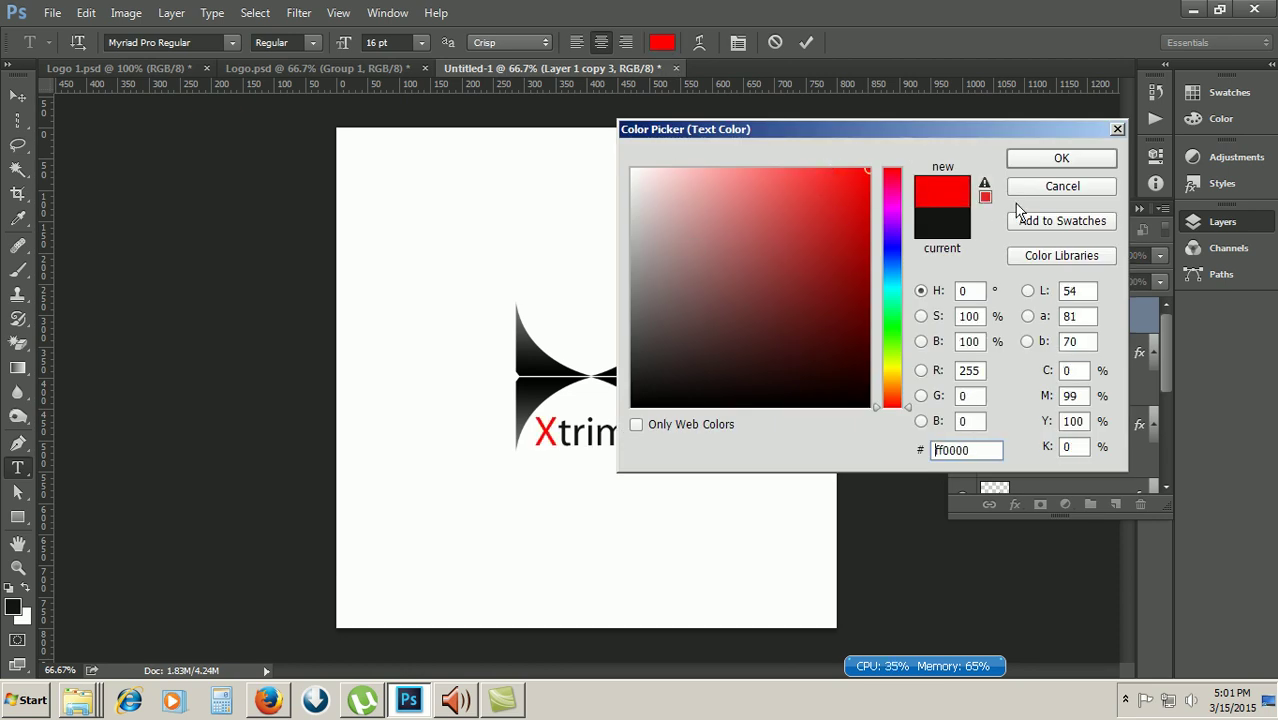
click(1061, 160)
Step: Commit the text and start selecting the emblem piece layers, beginning with Layer 1 copy 3
click(1062, 360)
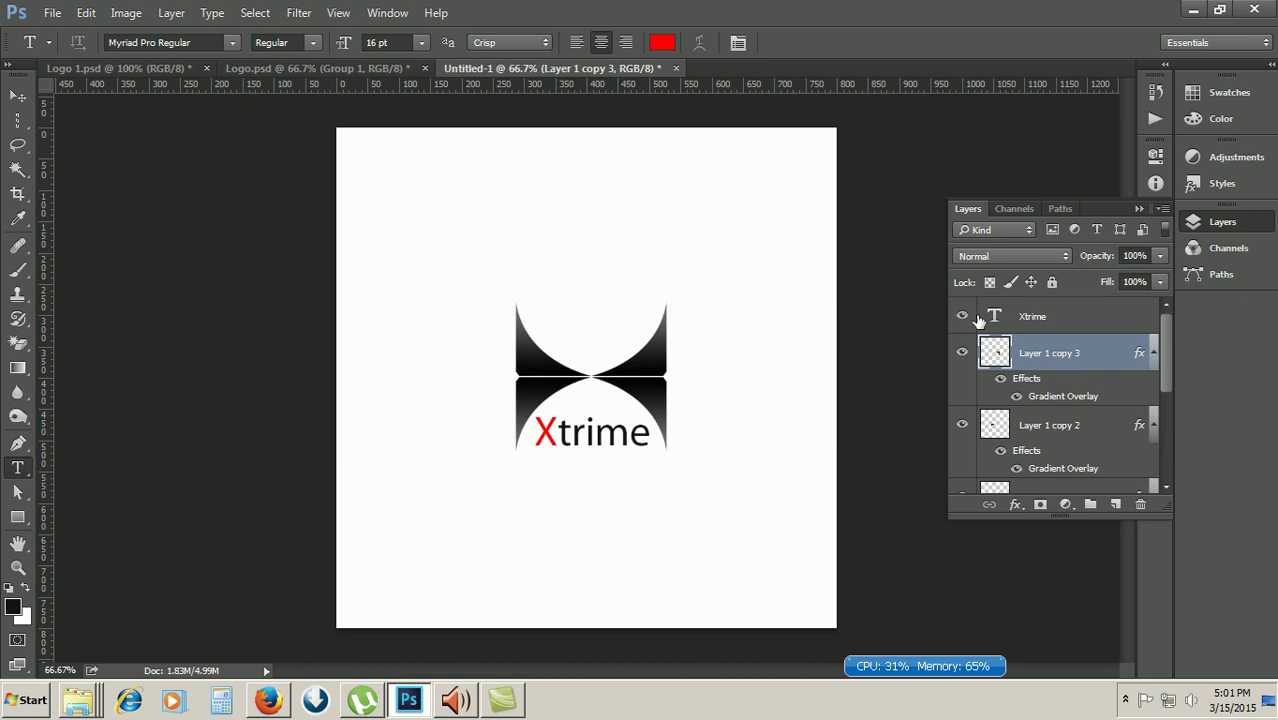
click(18, 95)
drag(1163, 315, 1190, 448)
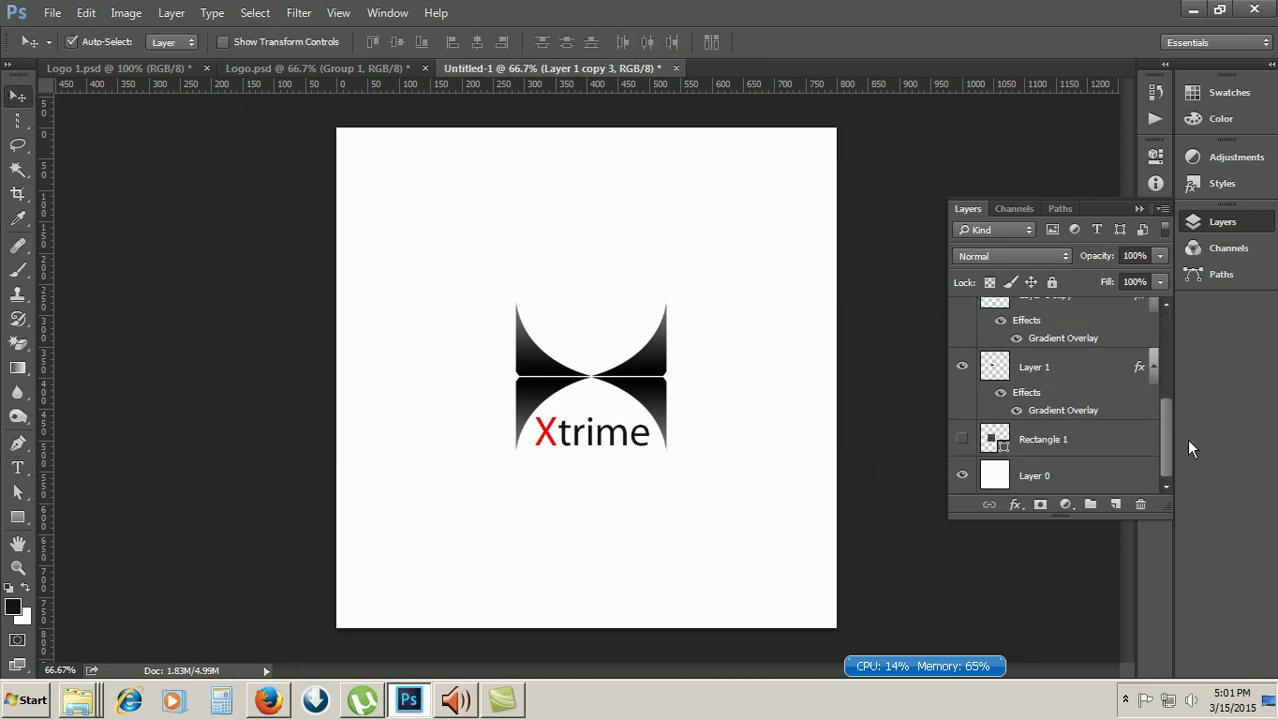